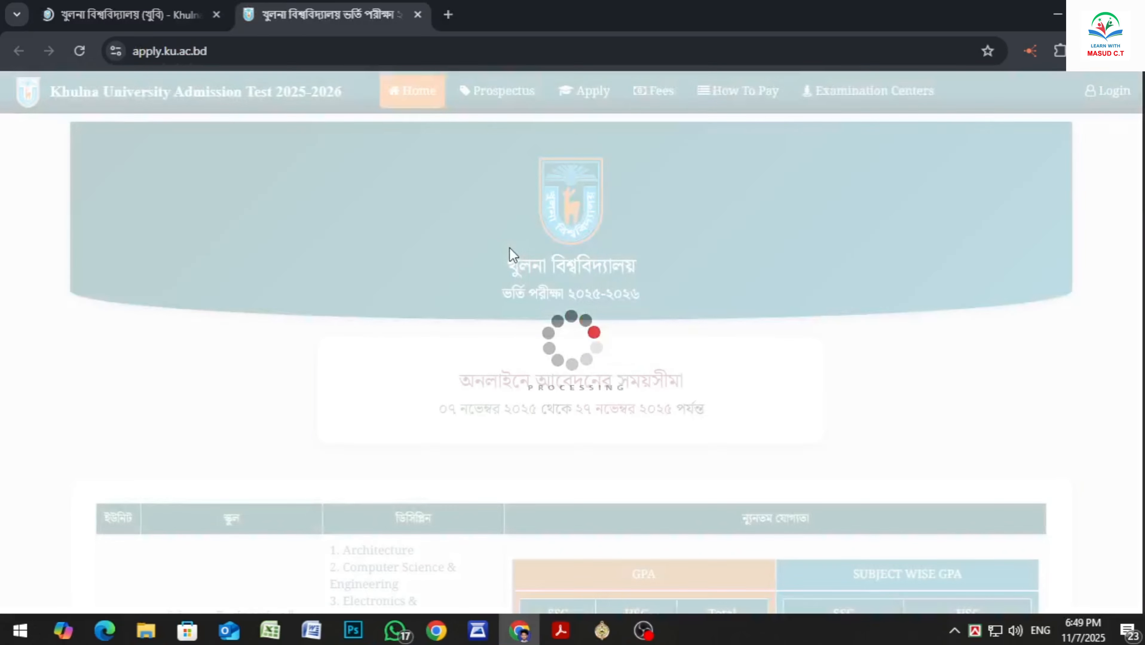
Review the application period and the minimum qualification table for each unit on the admission home page
scroll(401, 225, "down", 12)
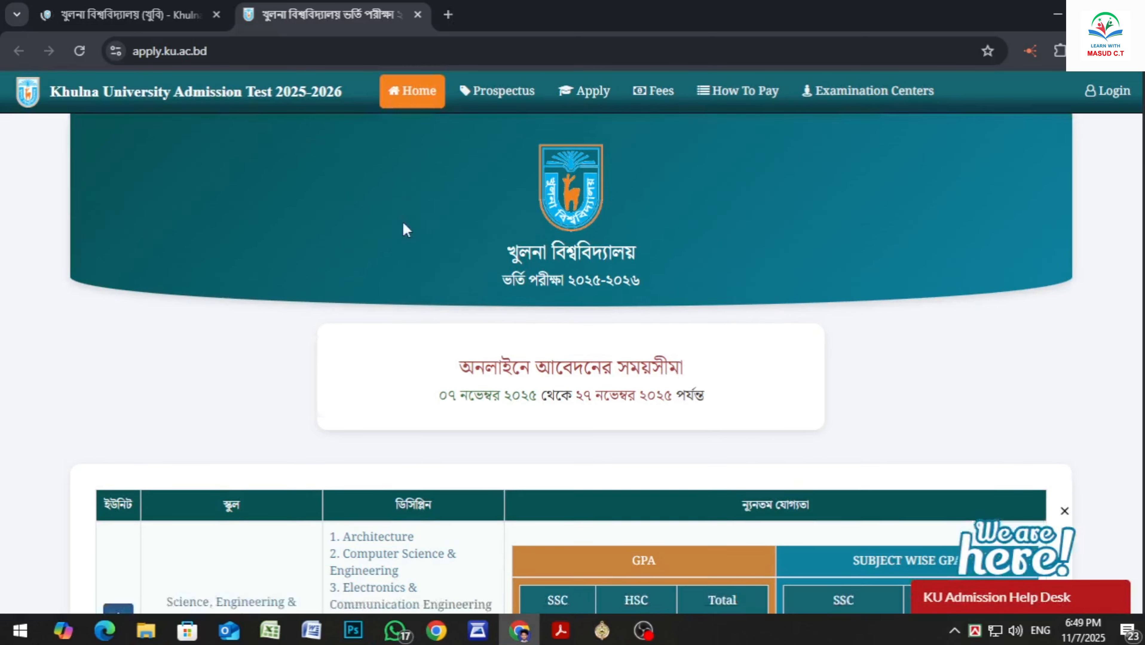
scroll(195, 256, "down", 2)
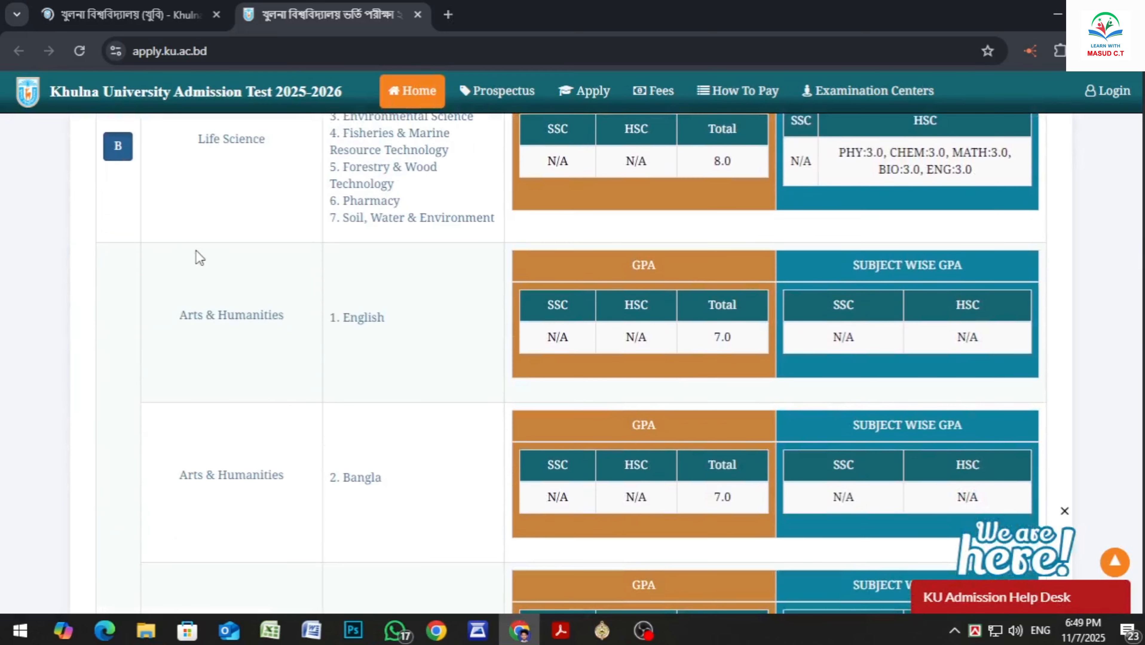
scroll(194, 256, "up", 4)
scroll(195, 256, "down", 4)
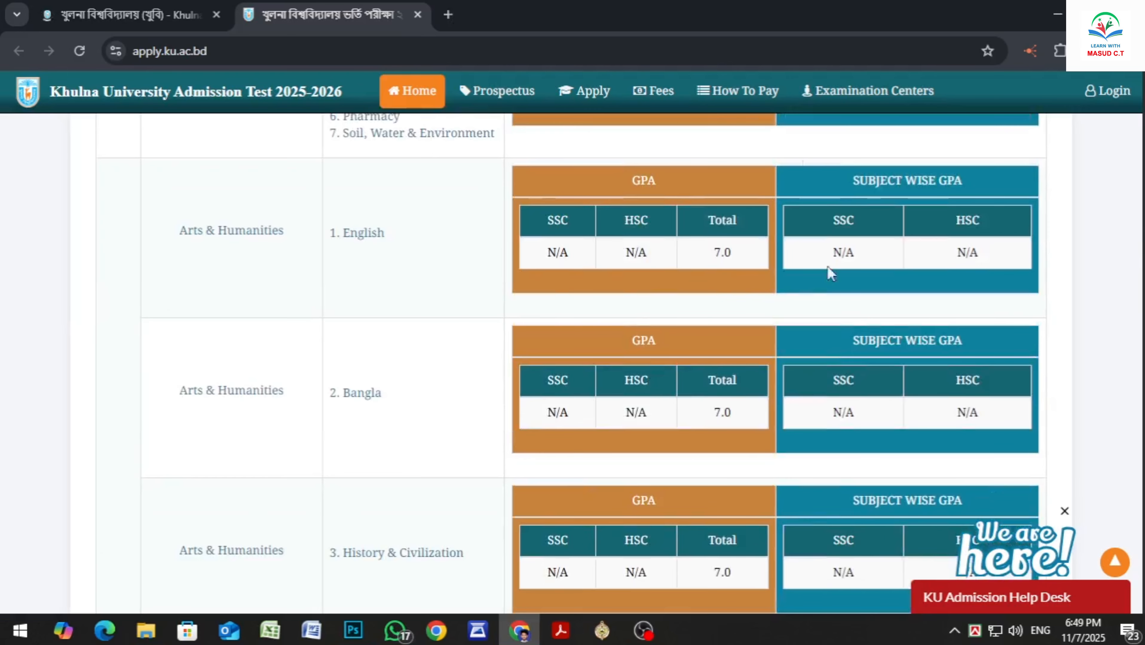
scroll(828, 266, "down", 10)
scroll(710, 302, "up", 20)
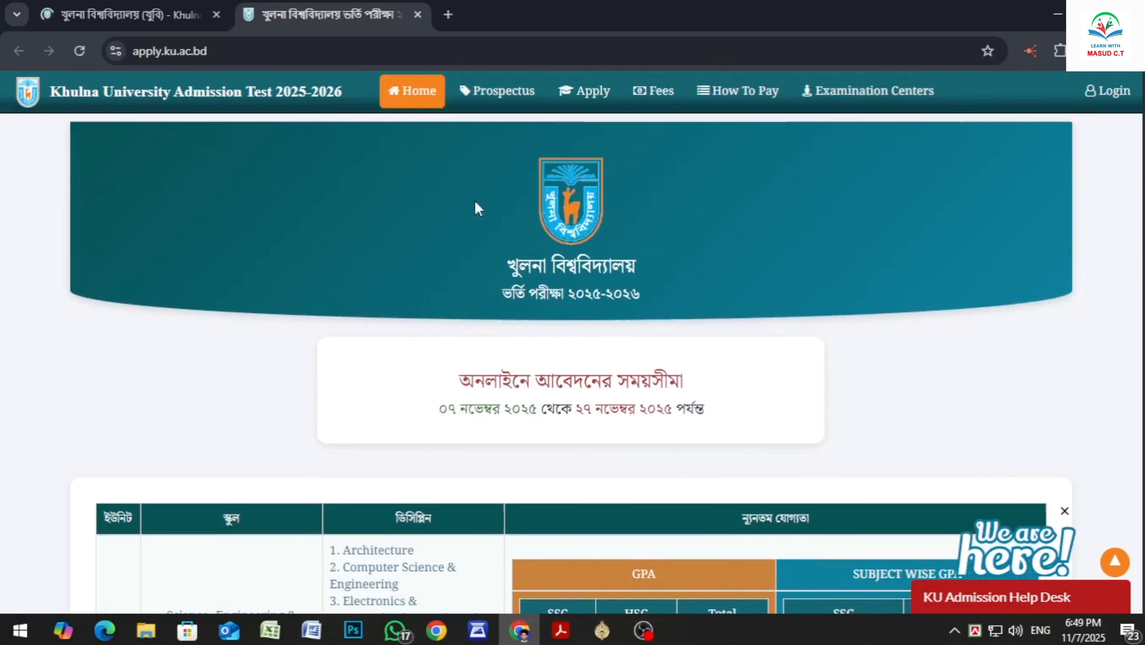
Open the application form and fill in the SSC details with board RAJSHAHI, the applicant's roll number and passing year 2023
left_click(583, 94)
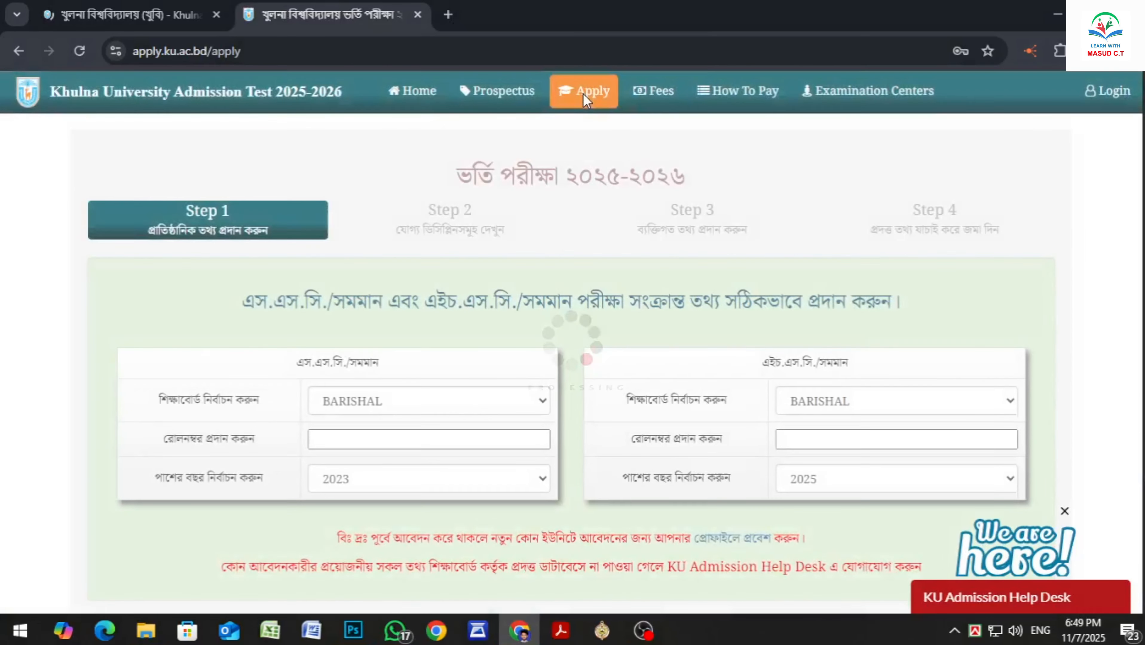
scroll(427, 391, "down", 2)
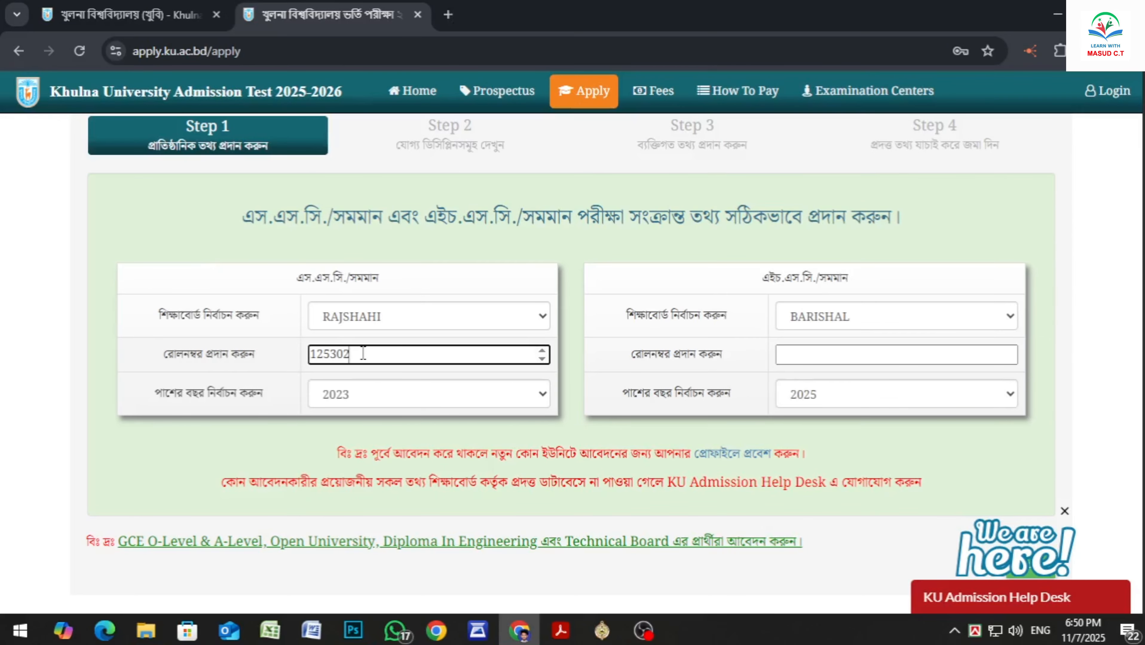
left_click(367, 403)
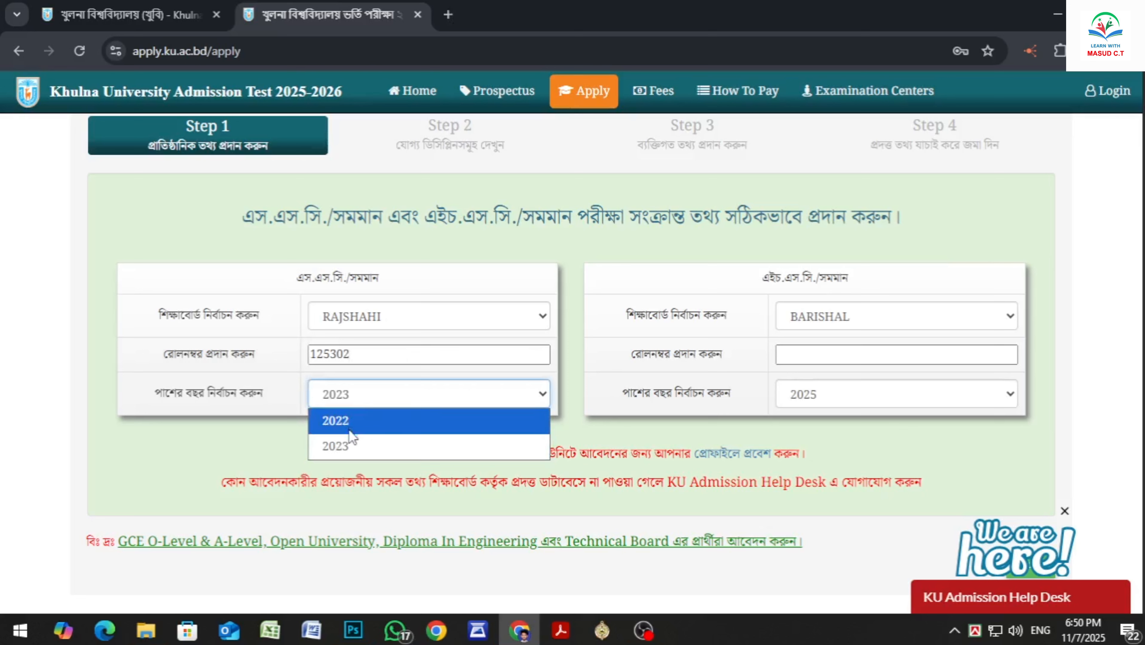
left_click(367, 418)
Fill in the HSC details with board RAJSHAHI and the applicant's roll number, and proceed to the eligible disciplines
left_click(814, 312)
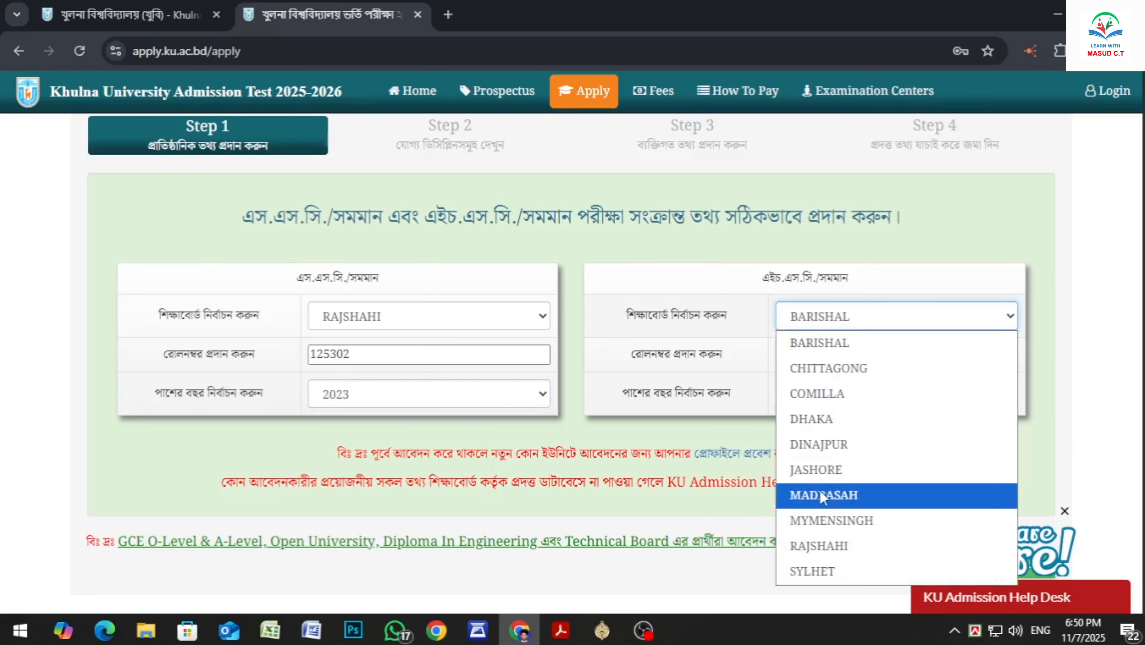
left_click(819, 549)
left_click(821, 351)
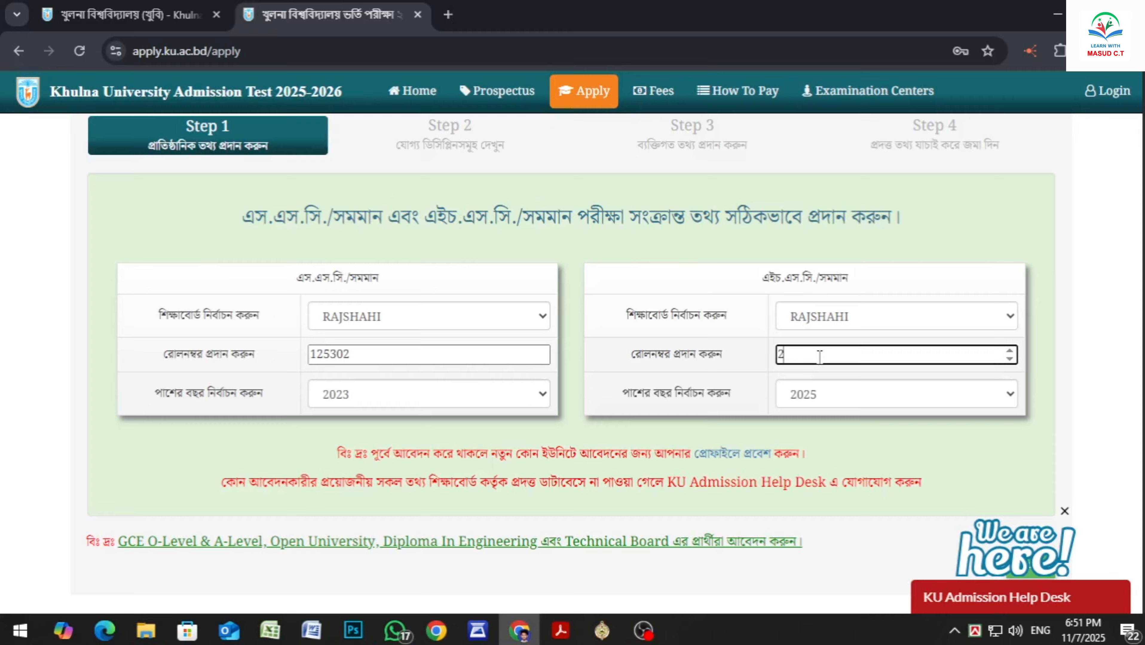
scroll(819, 357, "down", 2)
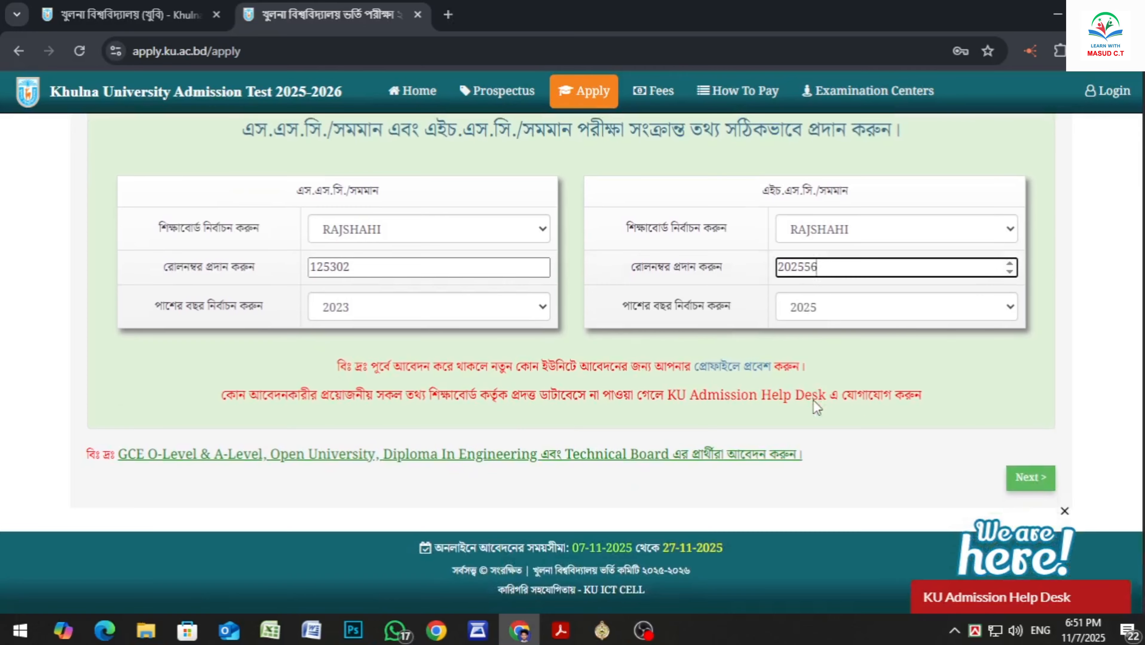
left_click(1025, 483)
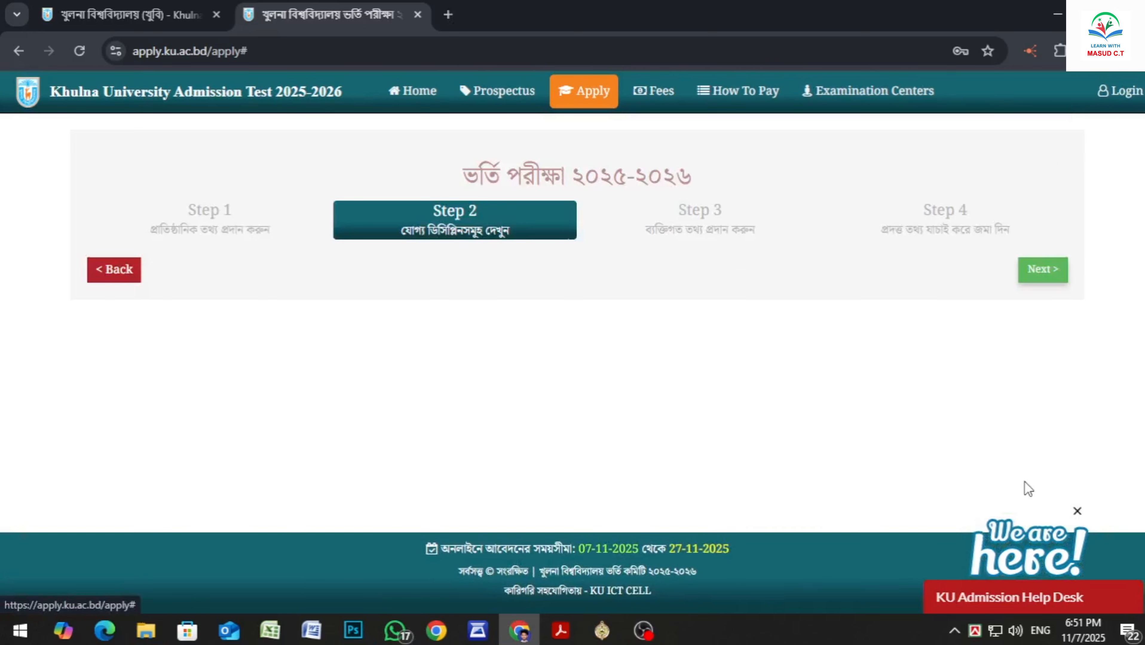
Review the eligible disciplines and the SSC and HSC results, and proceed to the personal information form
scroll(415, 352, "down", 4)
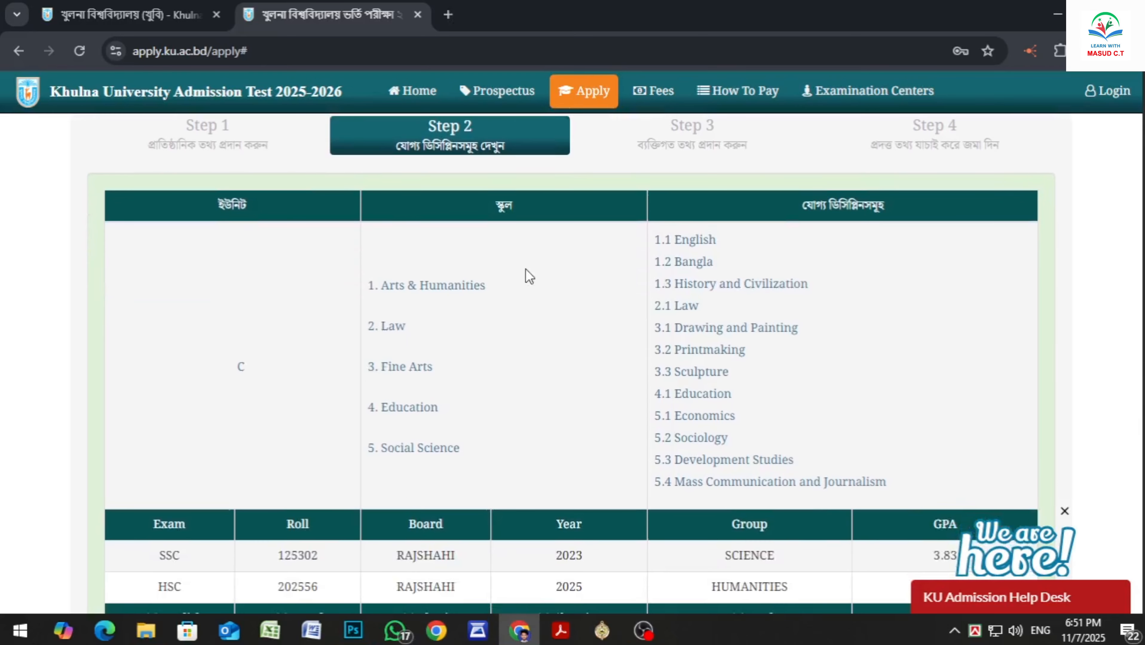
scroll(486, 357, "down", 4)
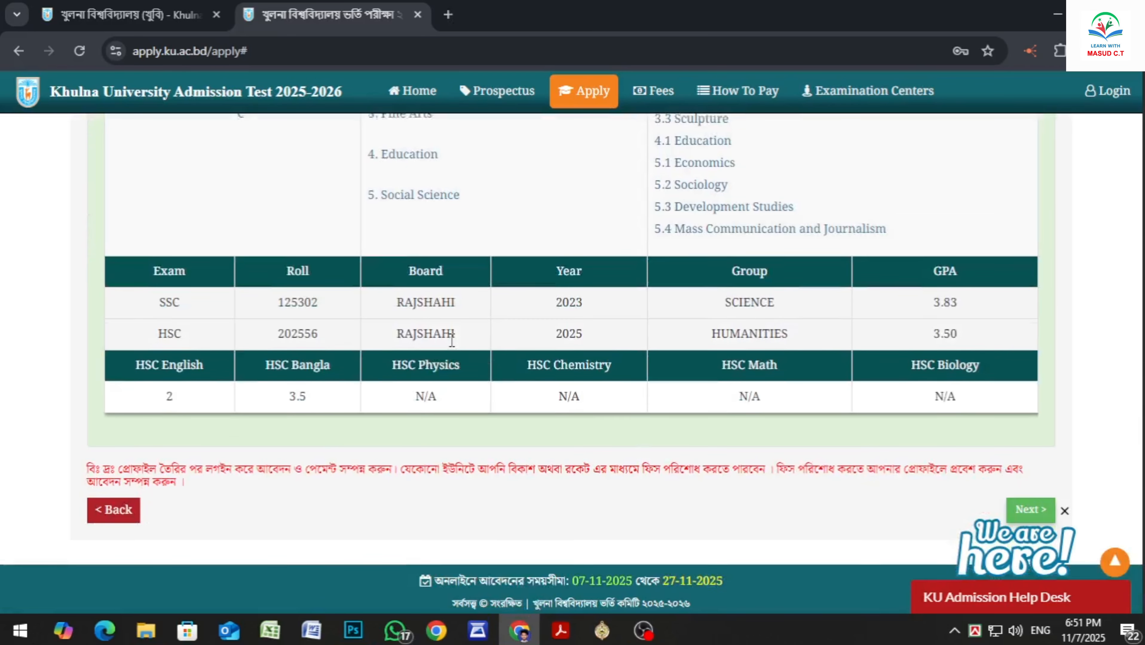
scroll(451, 339, "up", 8)
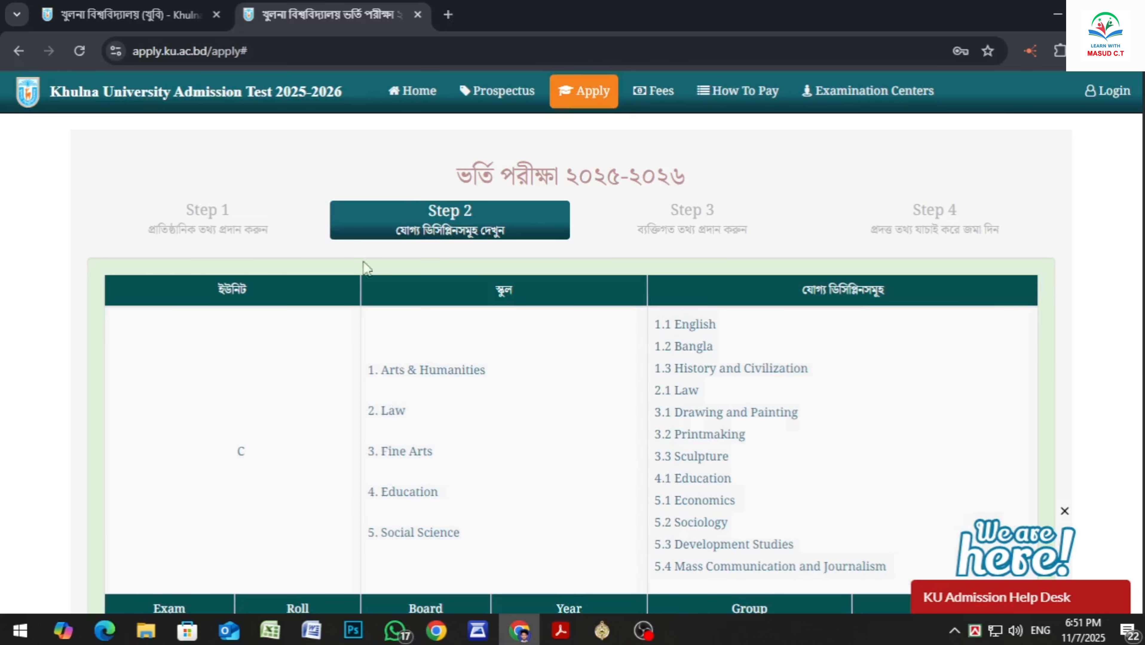
scroll(468, 236, "down", 2)
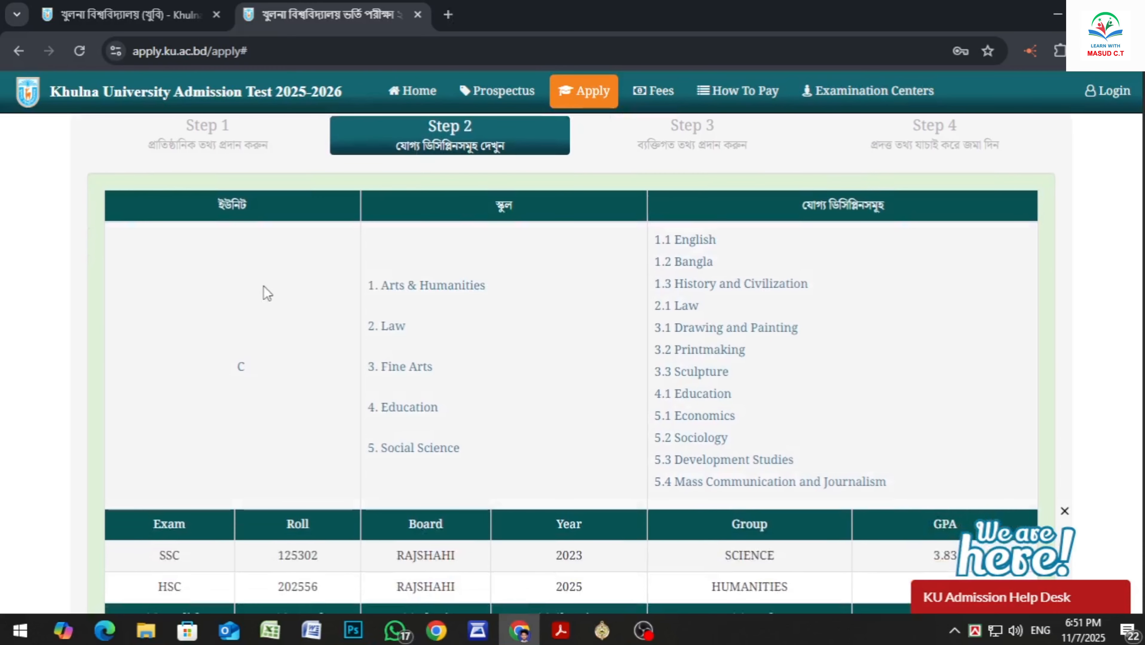
scroll(495, 315, "down", 6)
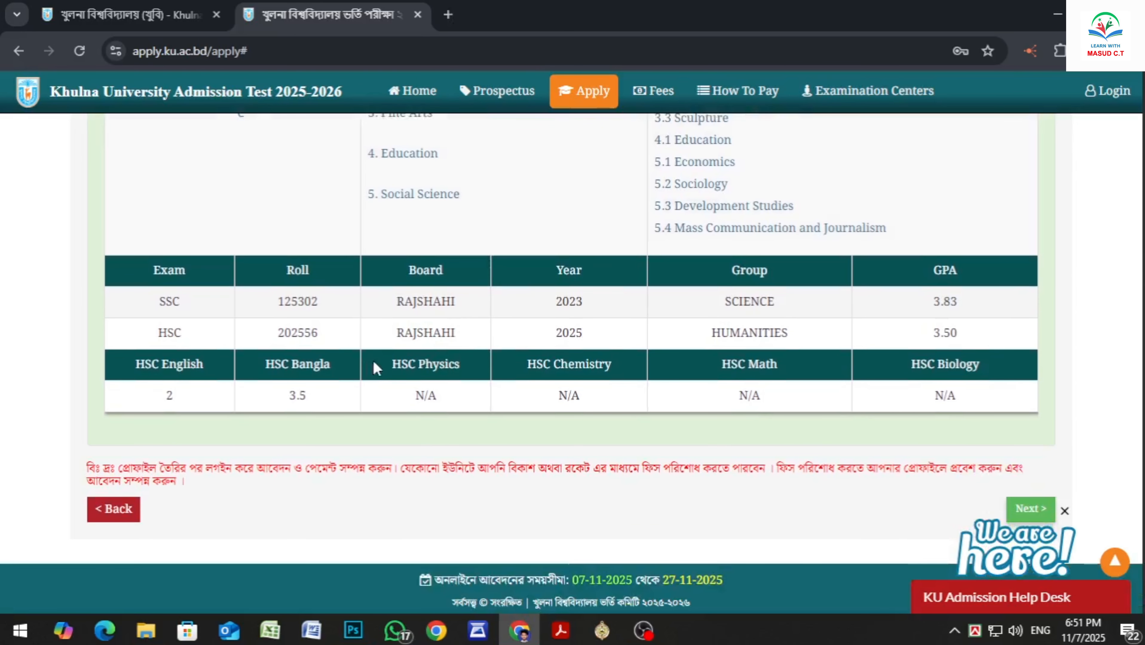
scroll(741, 350, "down", 1)
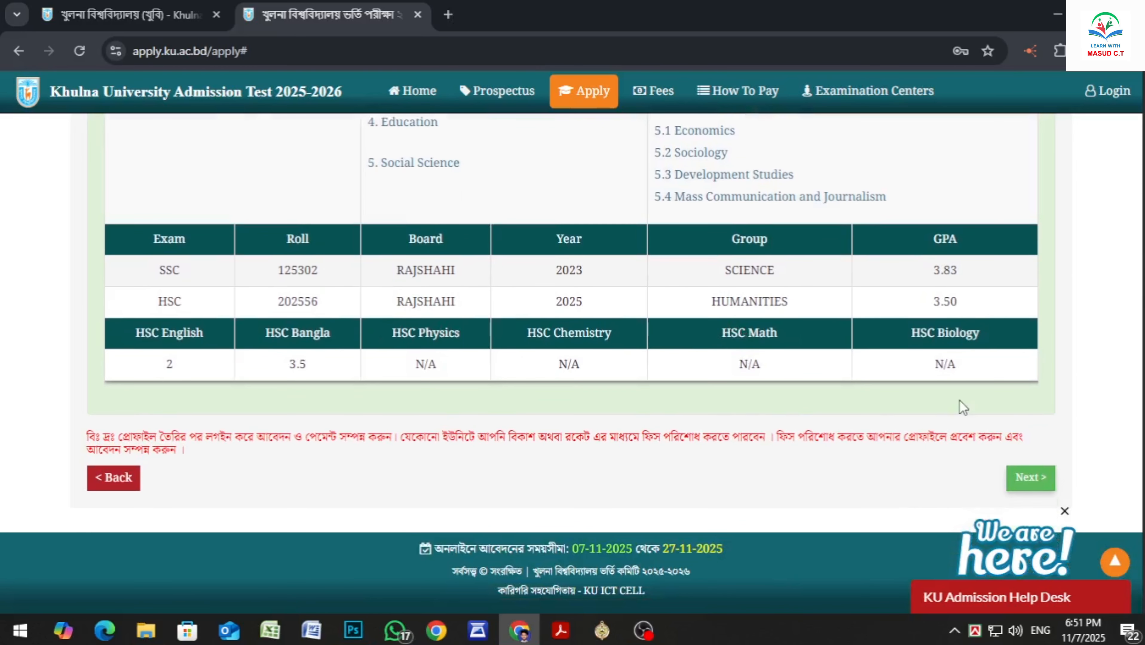
left_click(1028, 478)
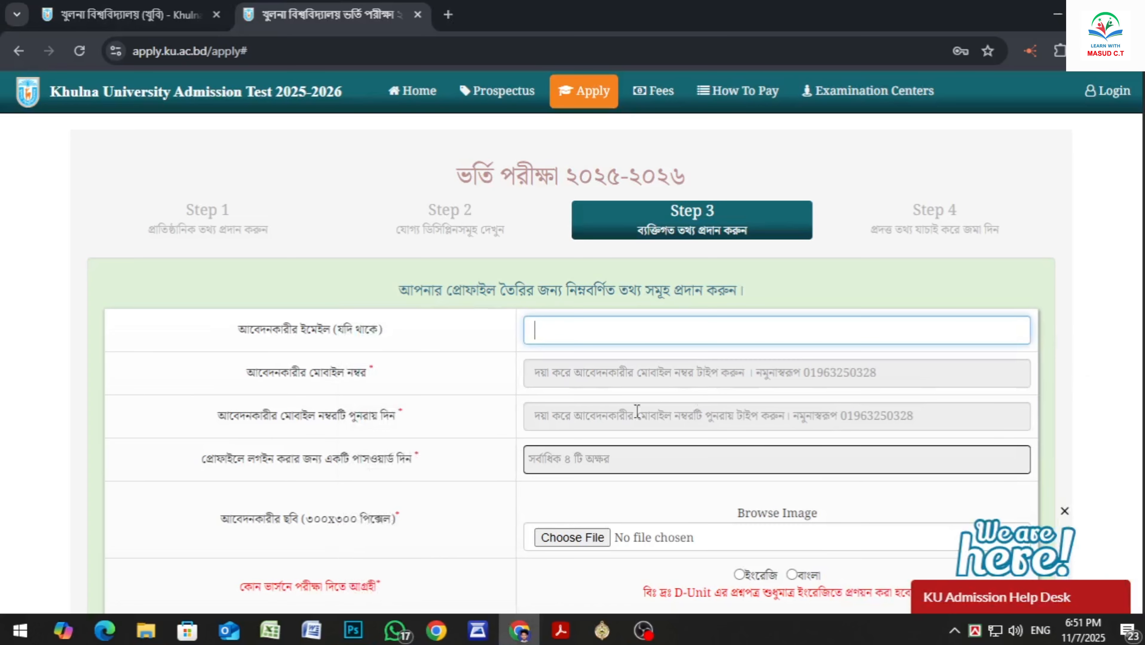
Enter the applicant's mobile number and repeat it in the confirmation field
left_click(553, 378)
type("0")
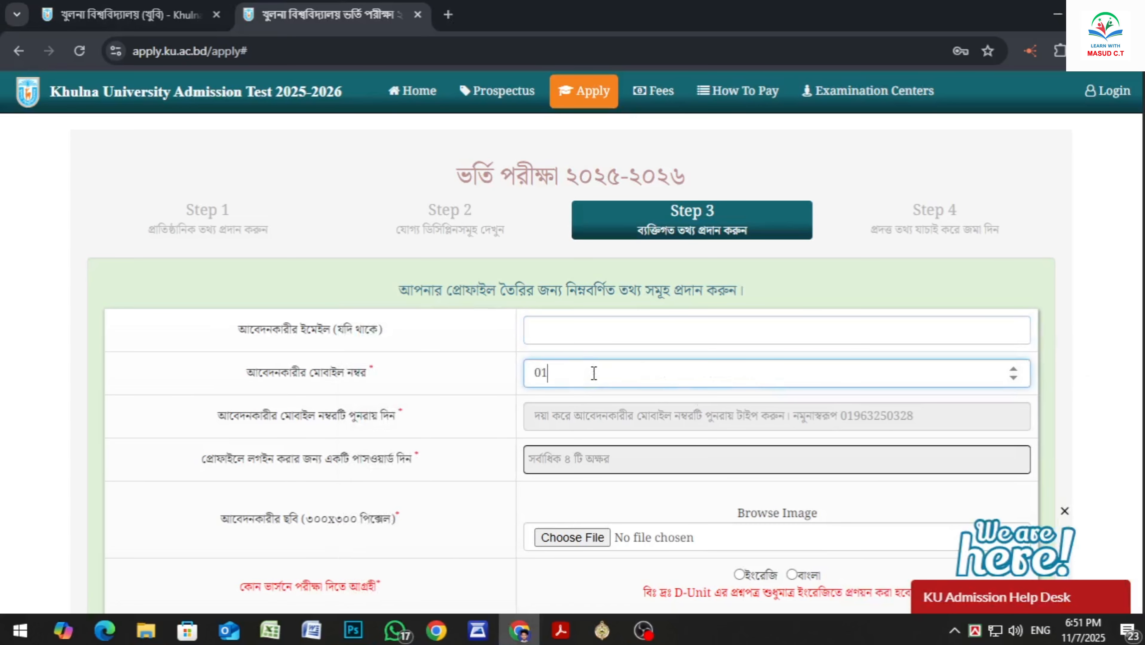
type("1")
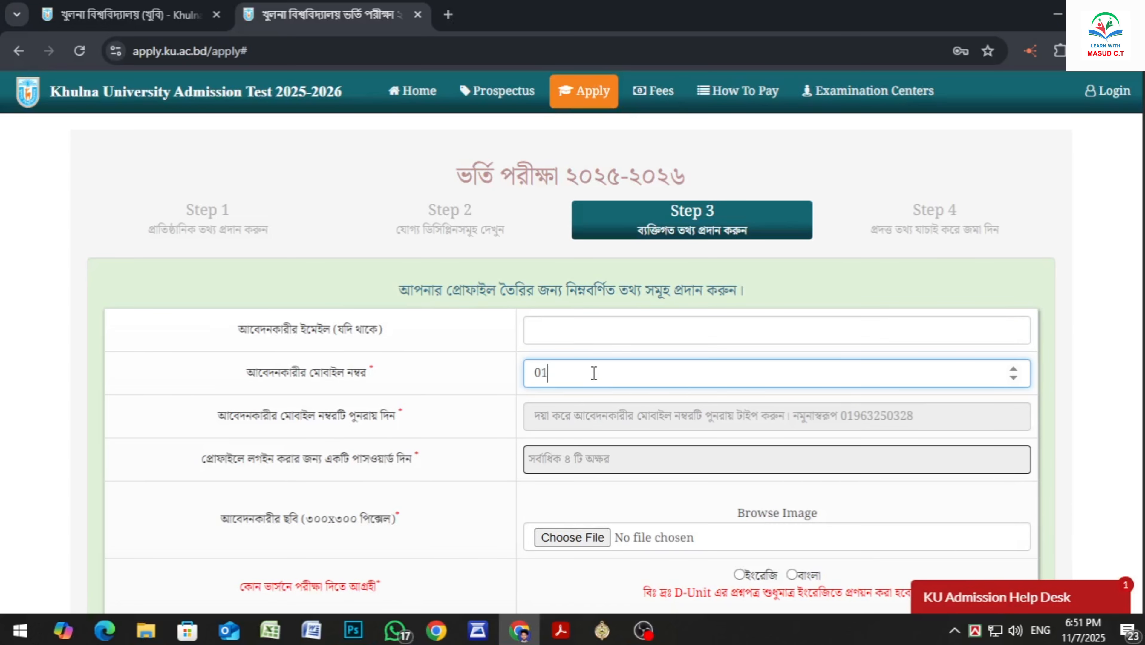
type("7")
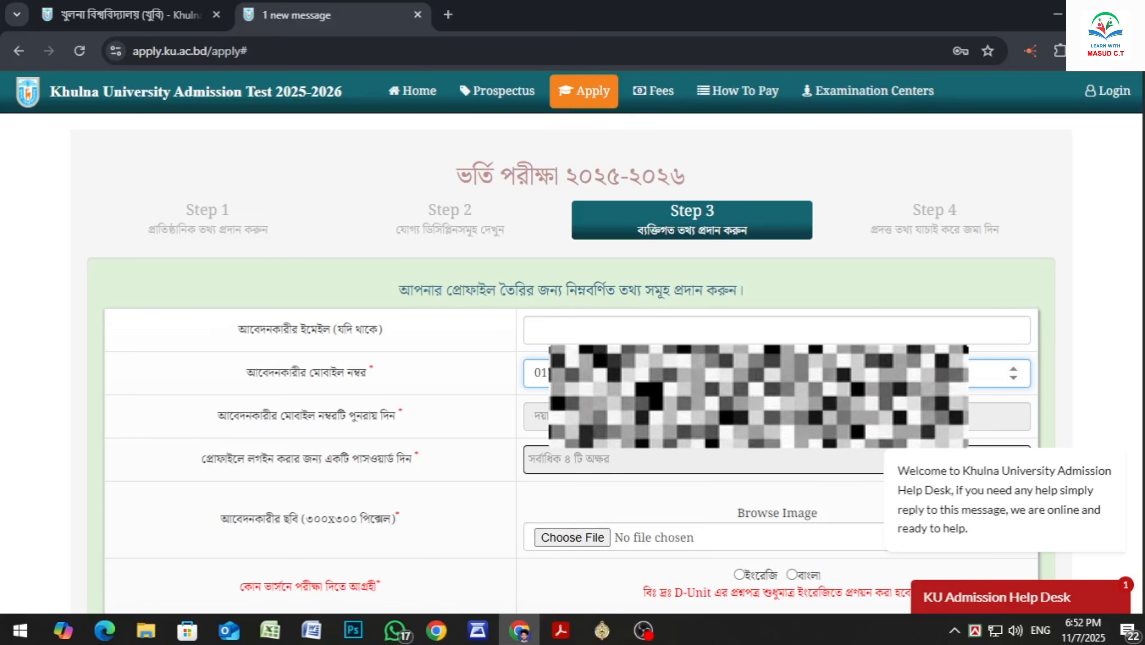
key("Tab")
type("01")
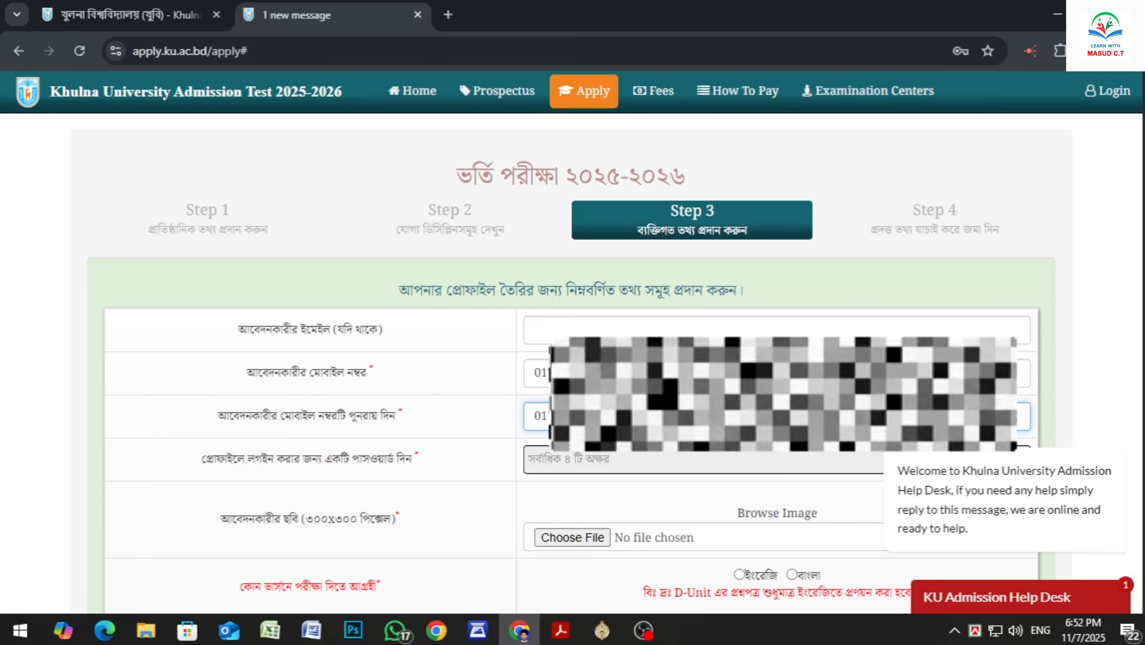
Enter a password for logging in to the applicant's profile
scroll(571, 362, "down", 2)
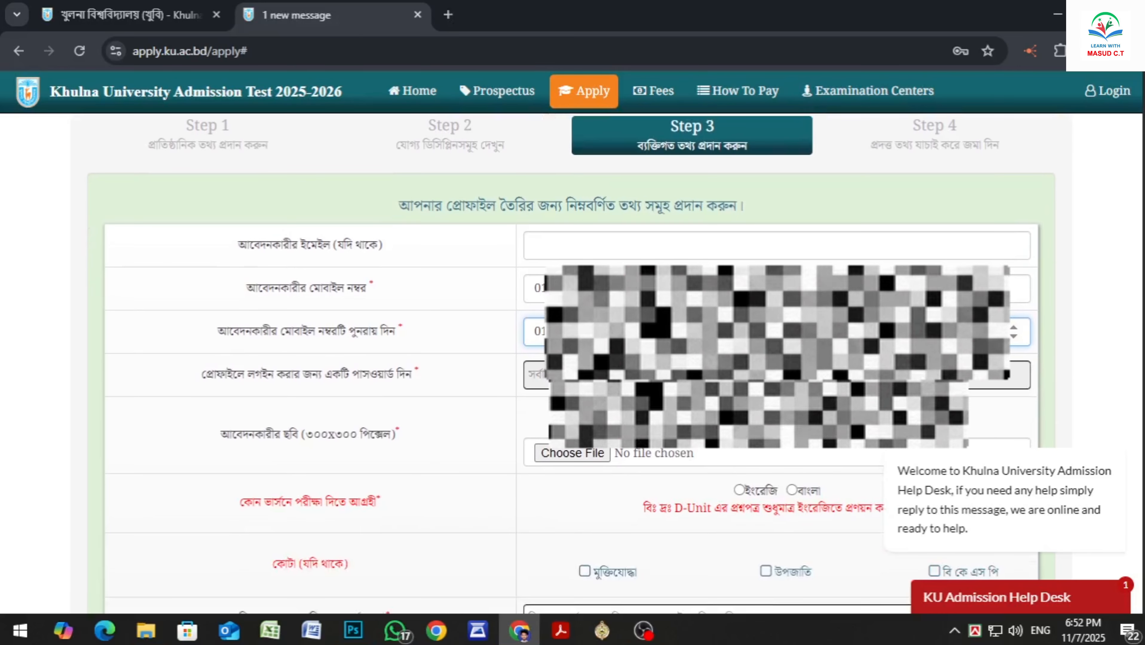
key("Tab")
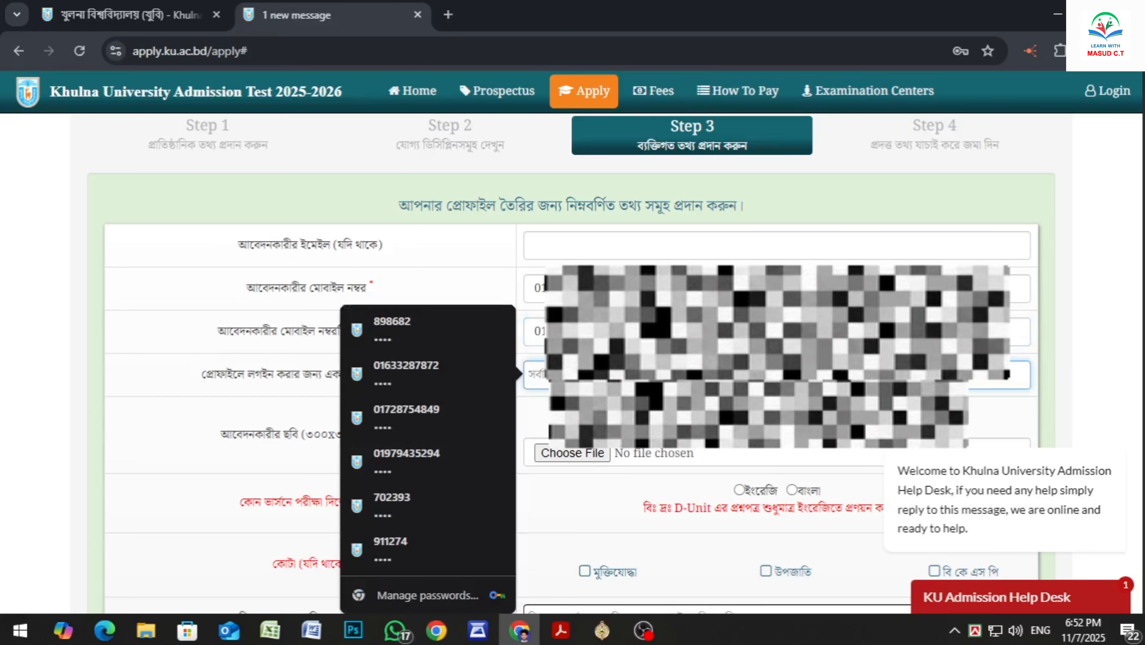
type("••••")
Check the pixel size required for the applicant's photo and switch to the portrait in Photoshop
scroll(572, 362, "down", 2)
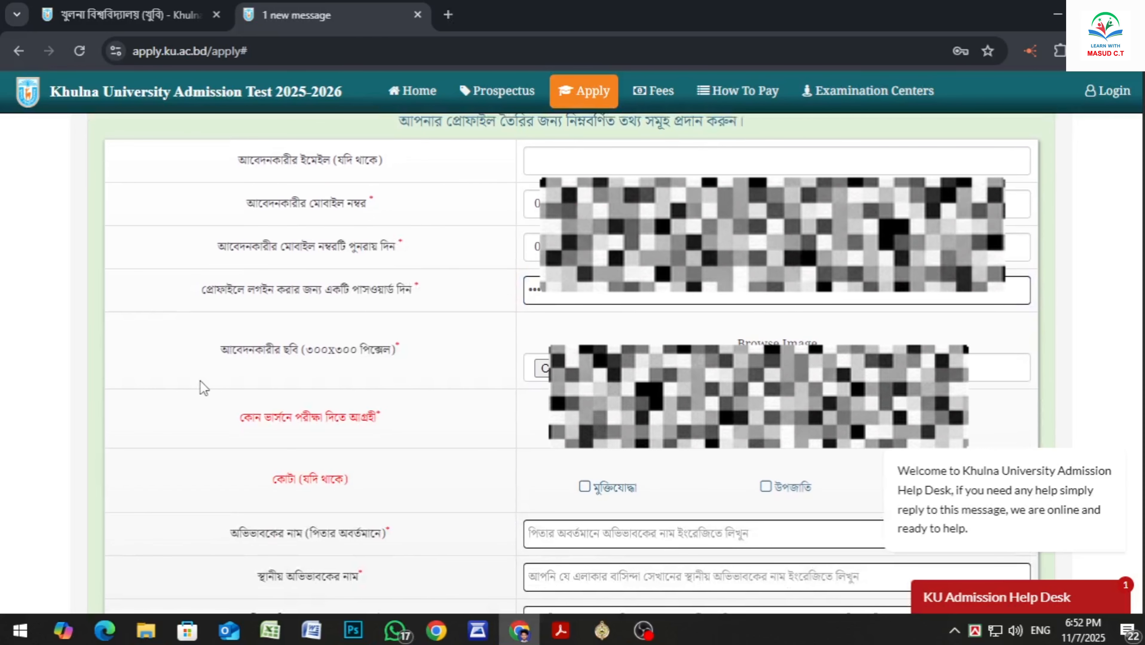
left_click_drag(236, 357, 418, 370)
left_click(417, 369)
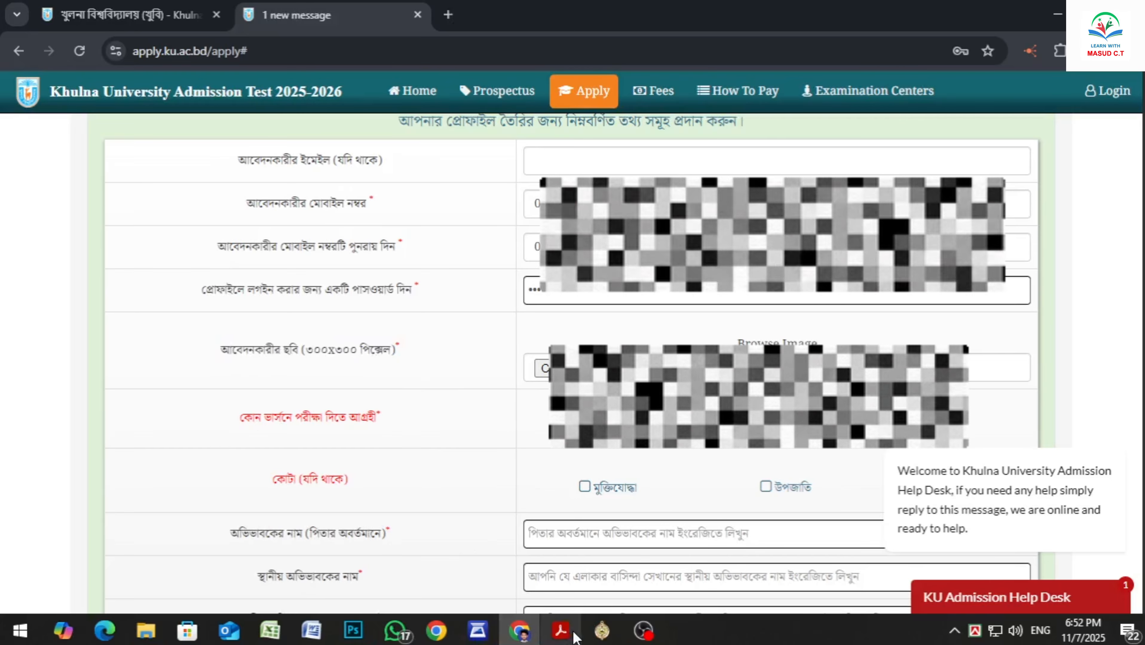
left_click(353, 631)
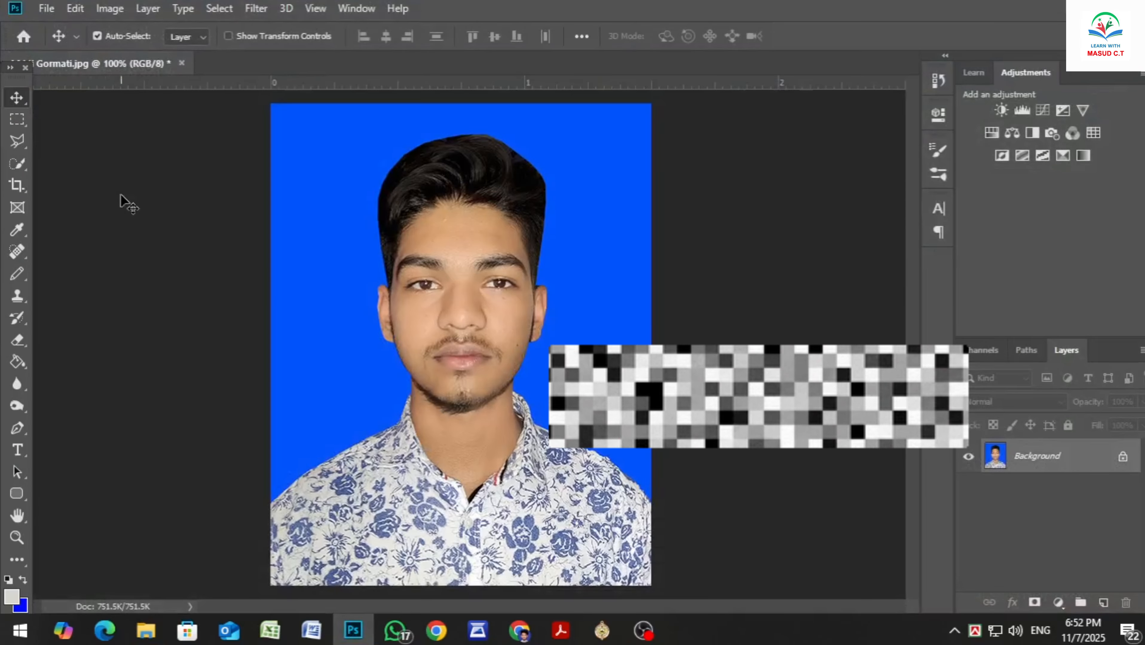
Crop the portrait to 300 px by 300 px, repositioning it so the whole head stays inside the frame
left_click(17, 185)
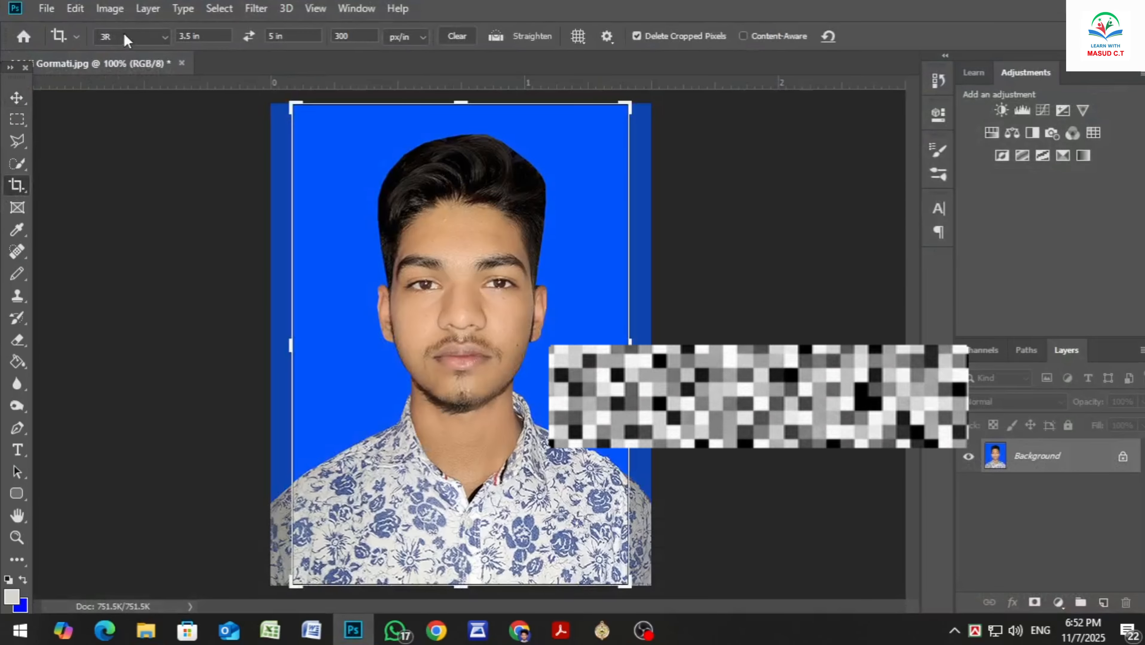
left_click(207, 36)
type("300")
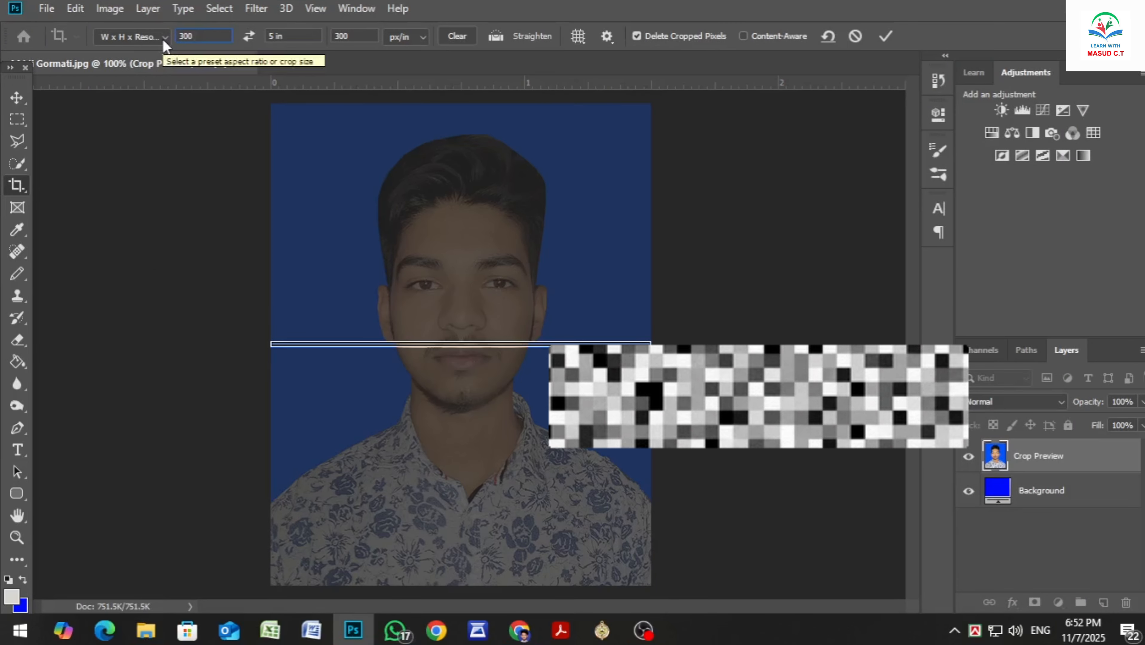
key("Tab")
type("300")
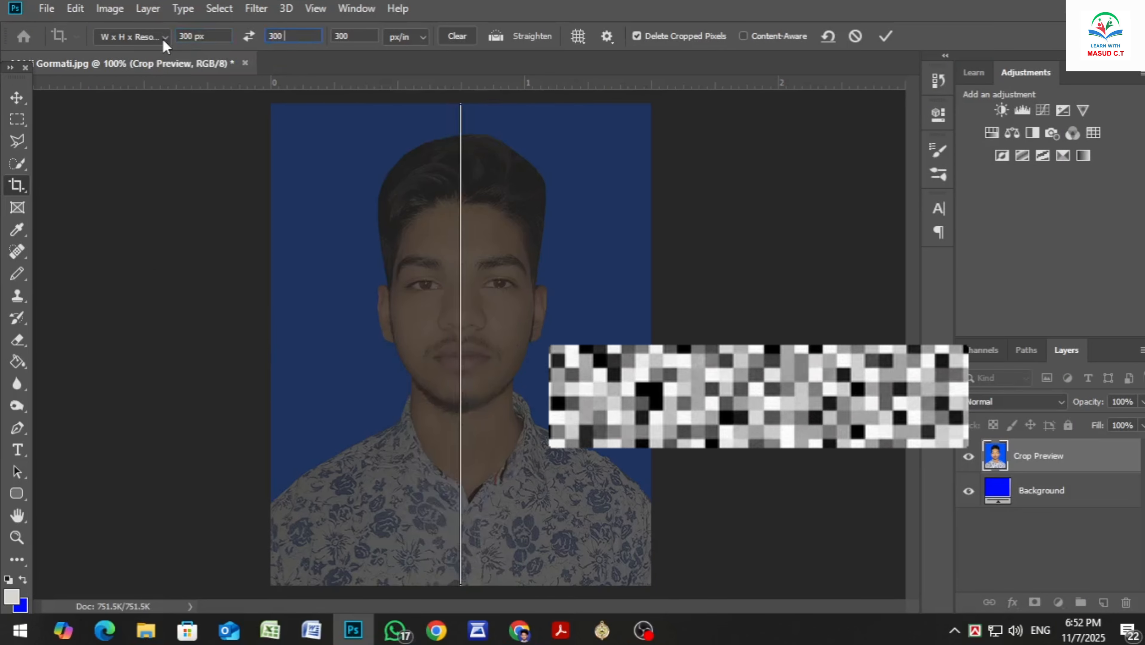
type(" px")
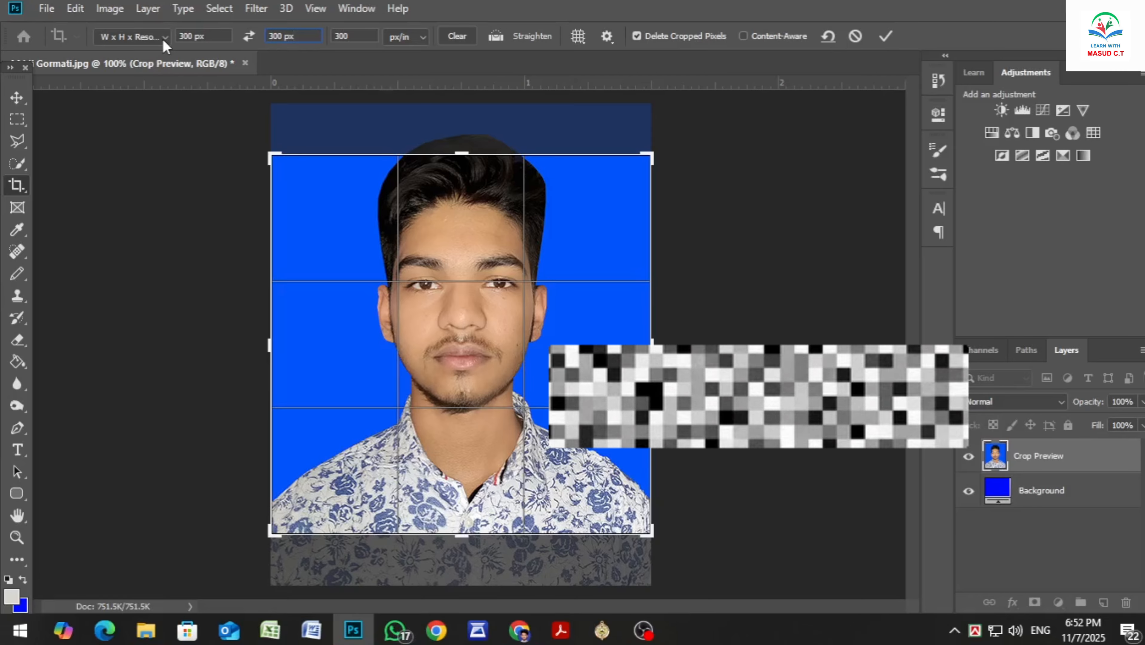
left_click_drag(454, 366, 467, 391)
left_click(886, 37)
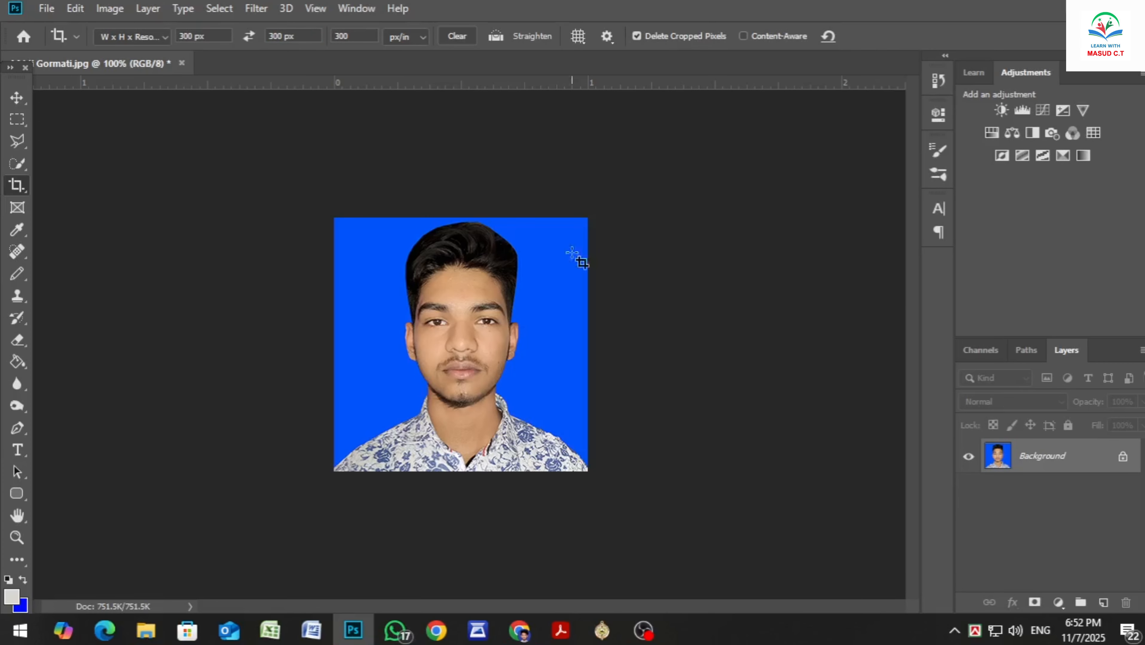
left_click(18, 97)
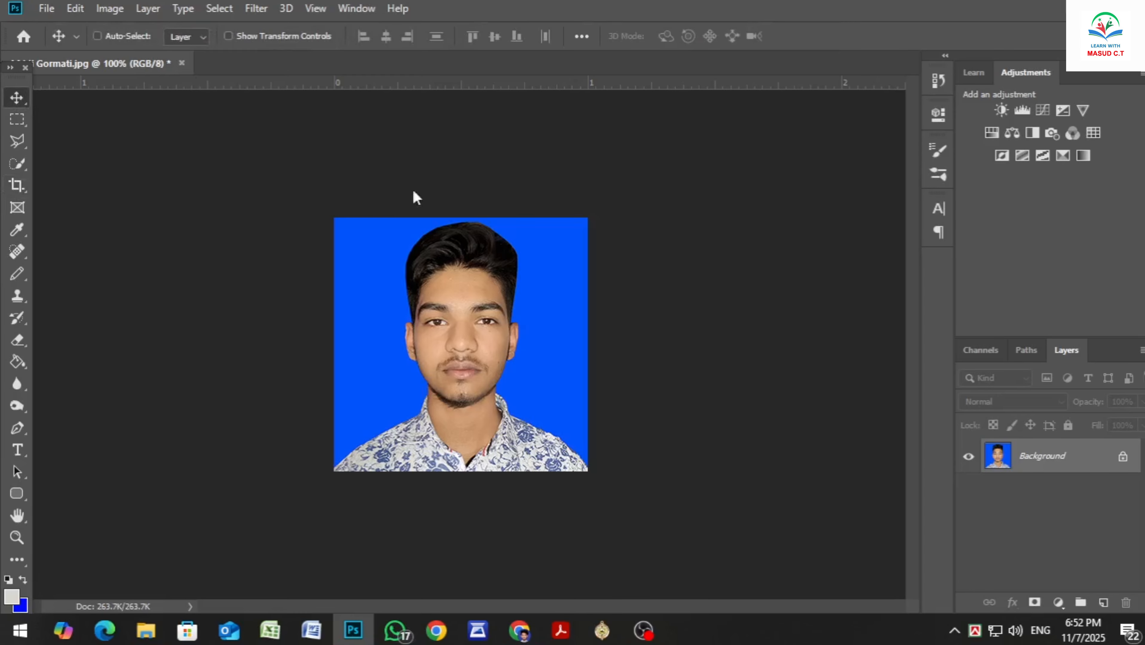
Save the cropped portrait as a JPEG named "300 px" with reduced image quality, and close the picture
key("ctrl+shift+s")
key("BackSpace")
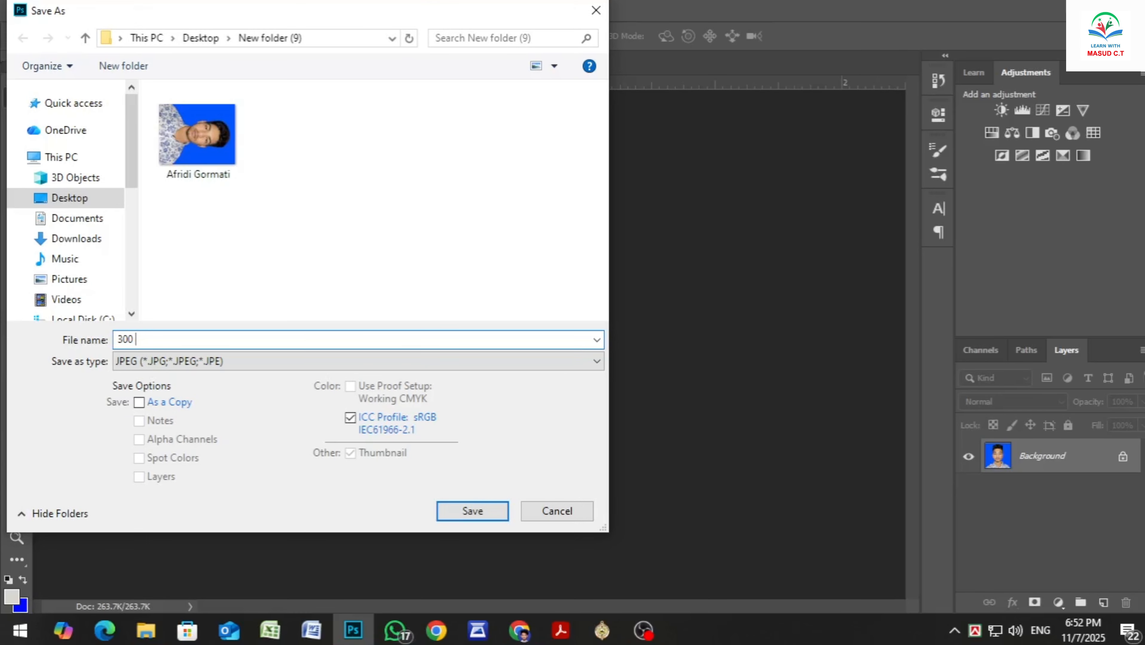
key("Return")
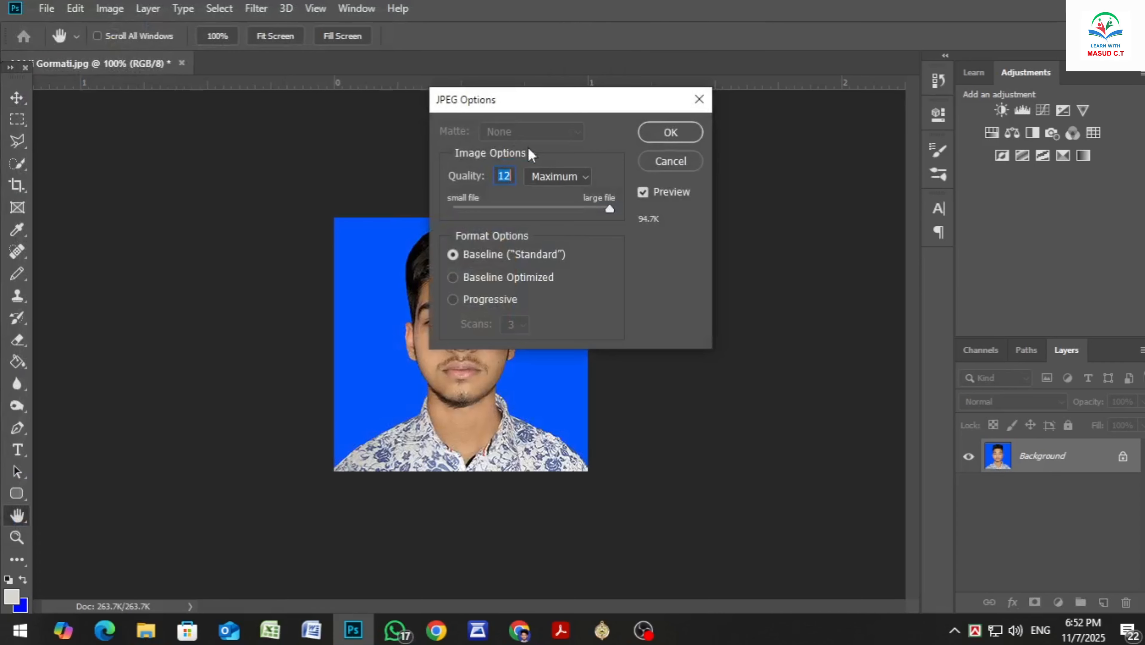
left_click_drag(609, 209, 580, 209)
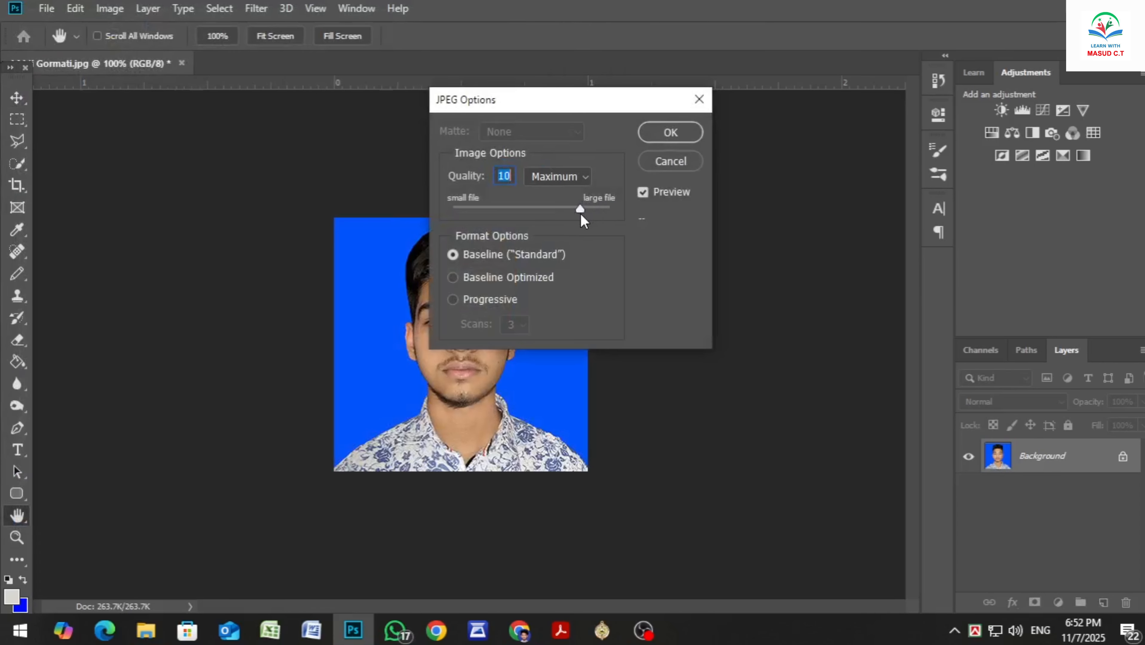
left_click(670, 133)
left_click(141, 63)
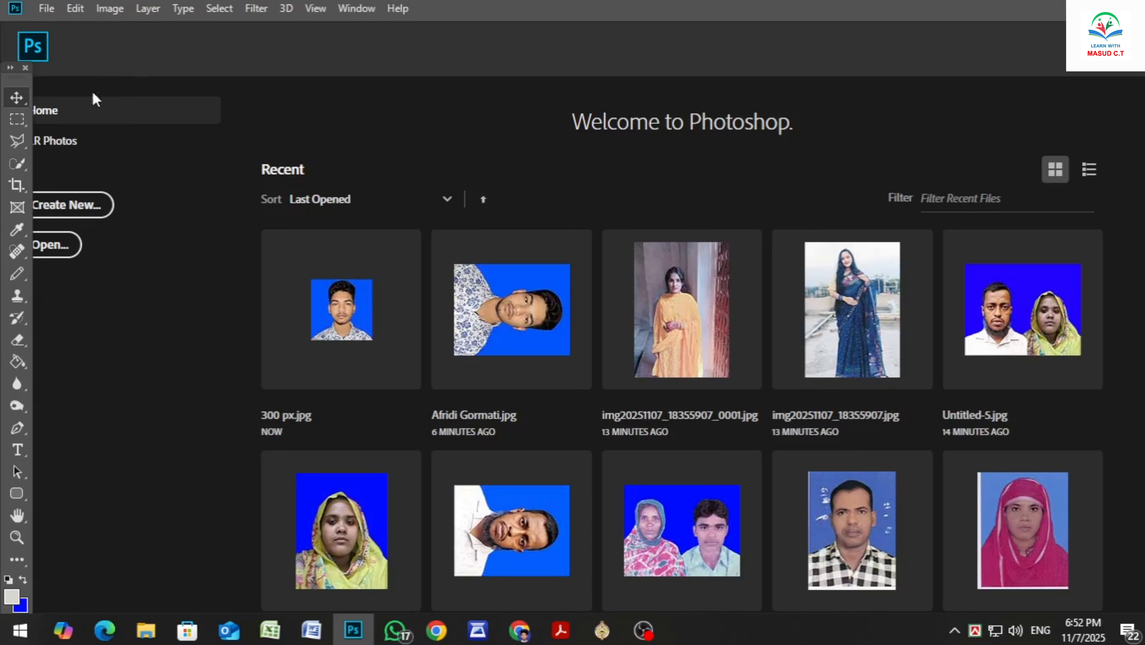
Switch back to the admission form in Chrome and upload 300 px.jpg as the applicant's photo
left_click(1059, 6)
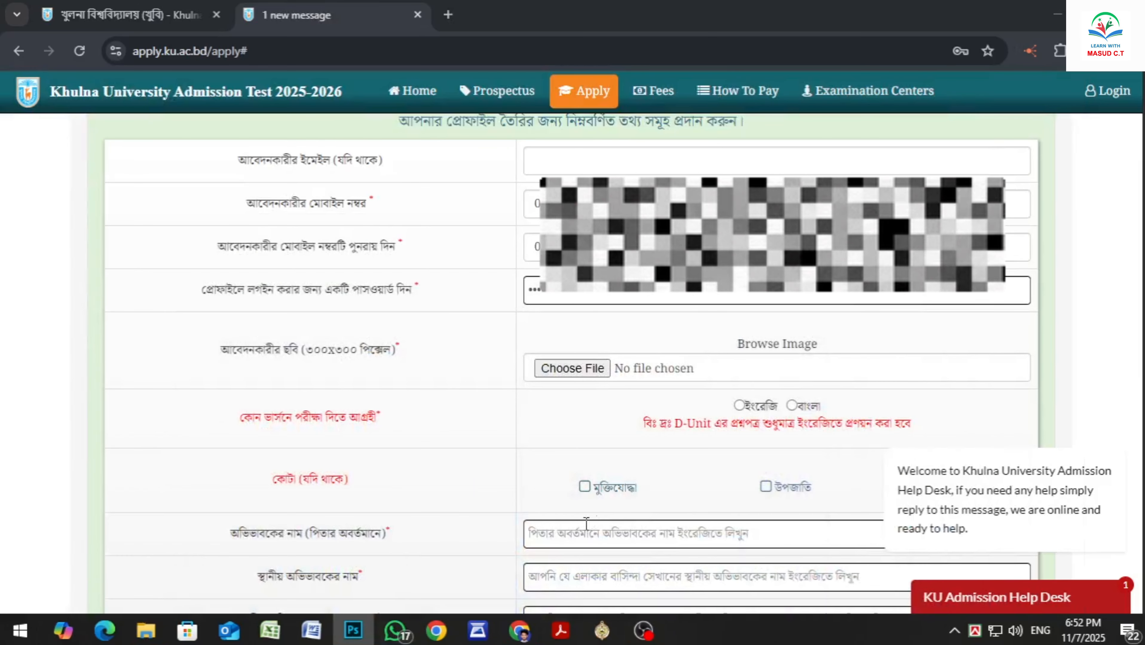
left_click(569, 368)
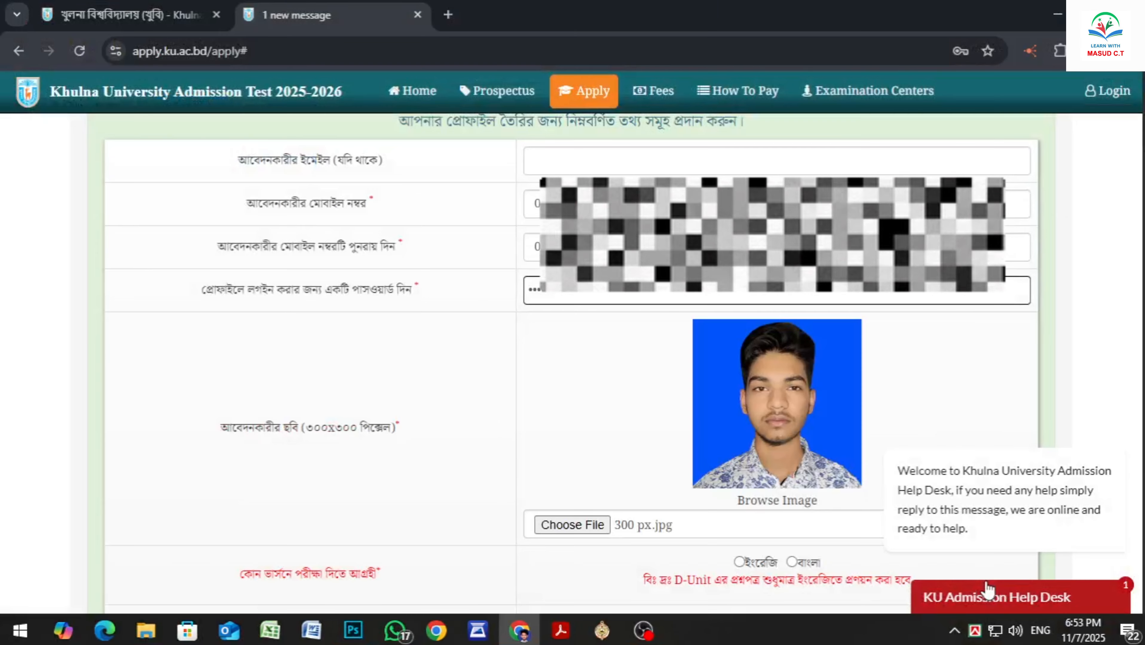
Choose Bangla (বাংলা) as the version in which the applicant will take the exam
scroll(540, 385, "down", 2)
scroll(538, 384, "down", 2)
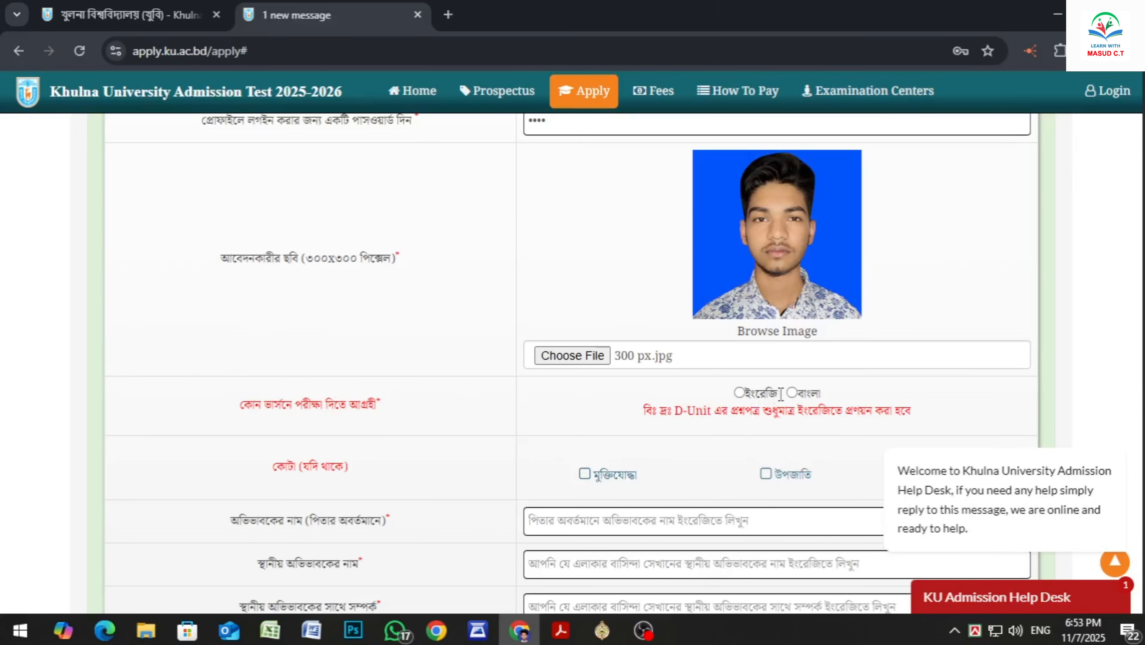
left_click(792, 393)
Leave the quota options unselected and enter the name of the guardian in the father's absence in English capitals
scroll(794, 396, "down", 2)
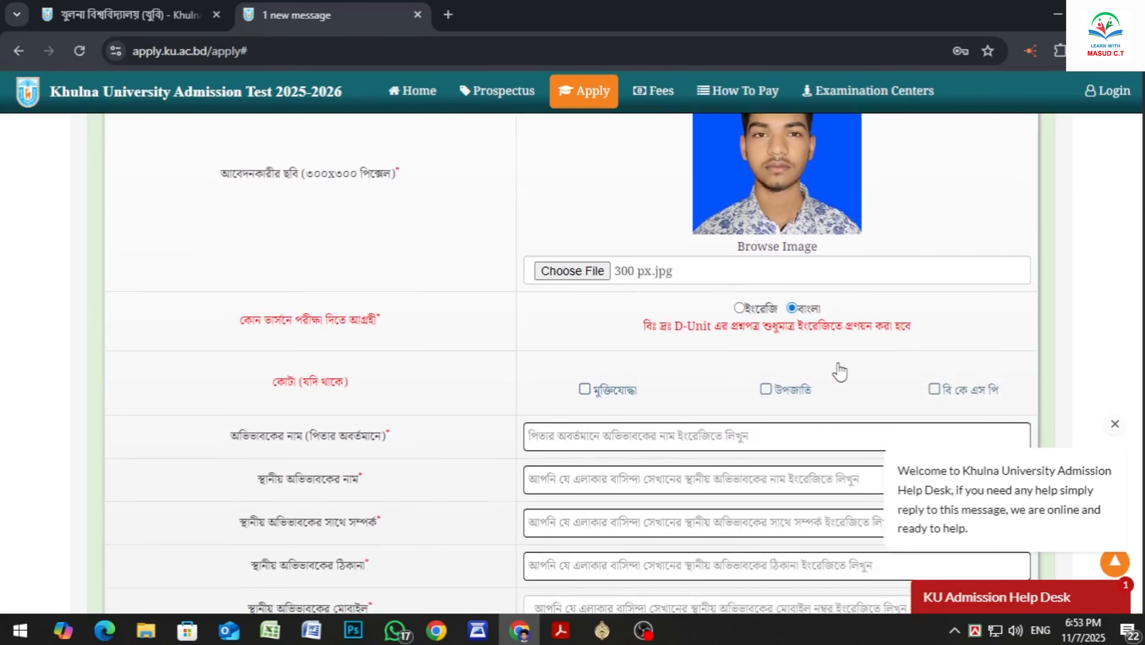
scroll(642, 385, "down", 2)
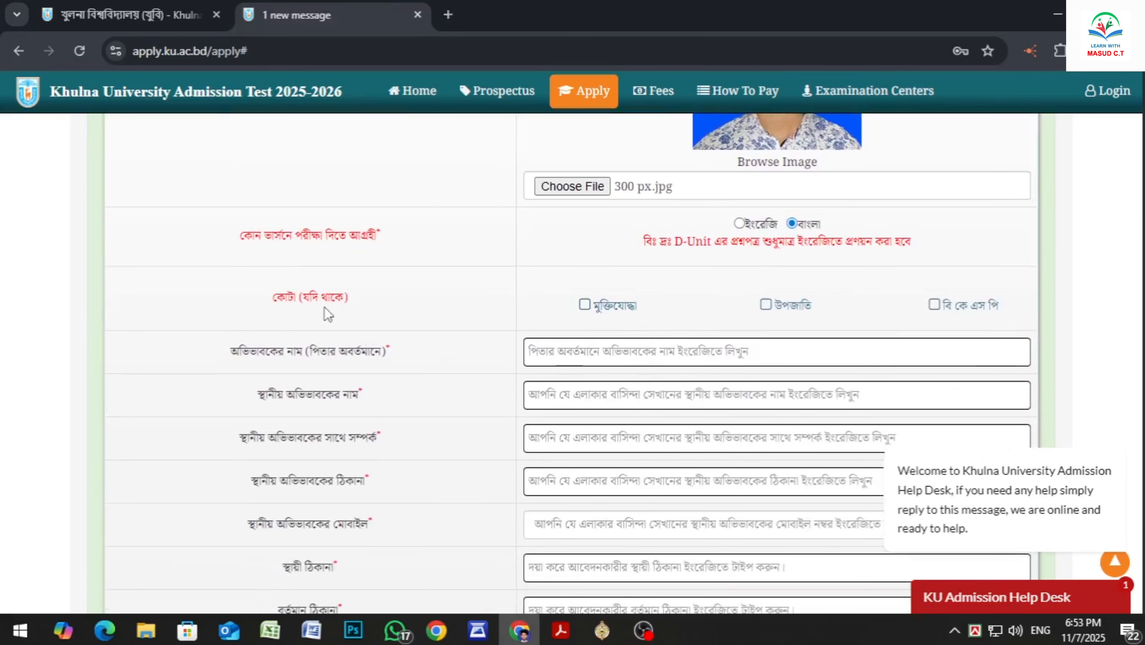
scroll(329, 314, "down", 2)
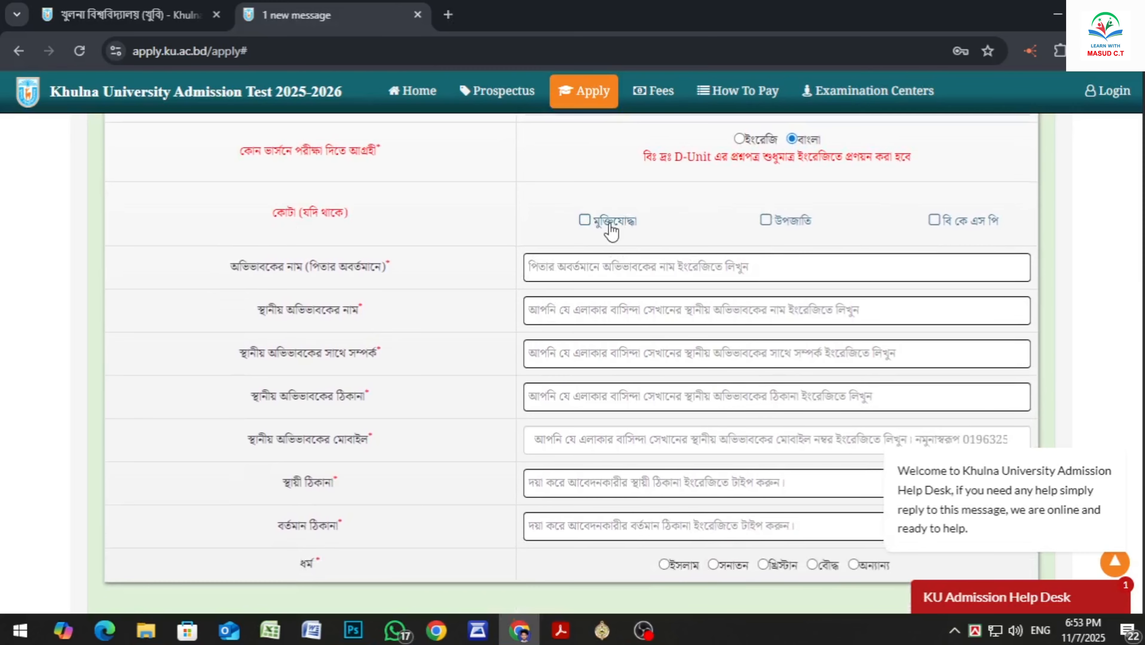
scroll(613, 225, "up", 1)
scroll(299, 202, "down", 3)
left_click(554, 189)
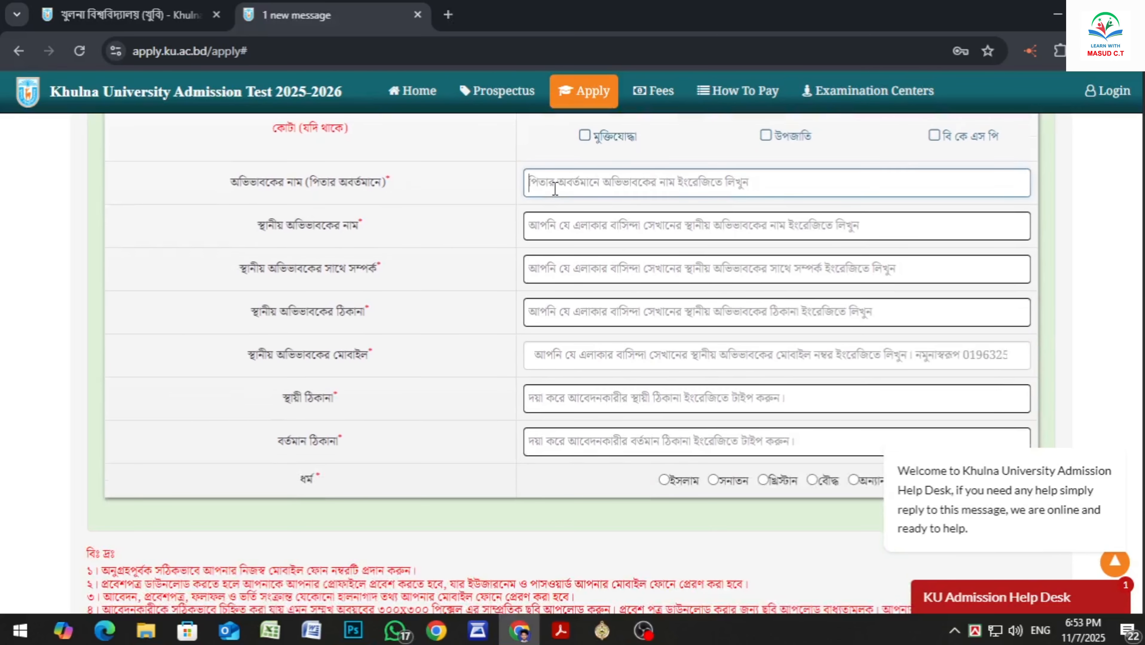
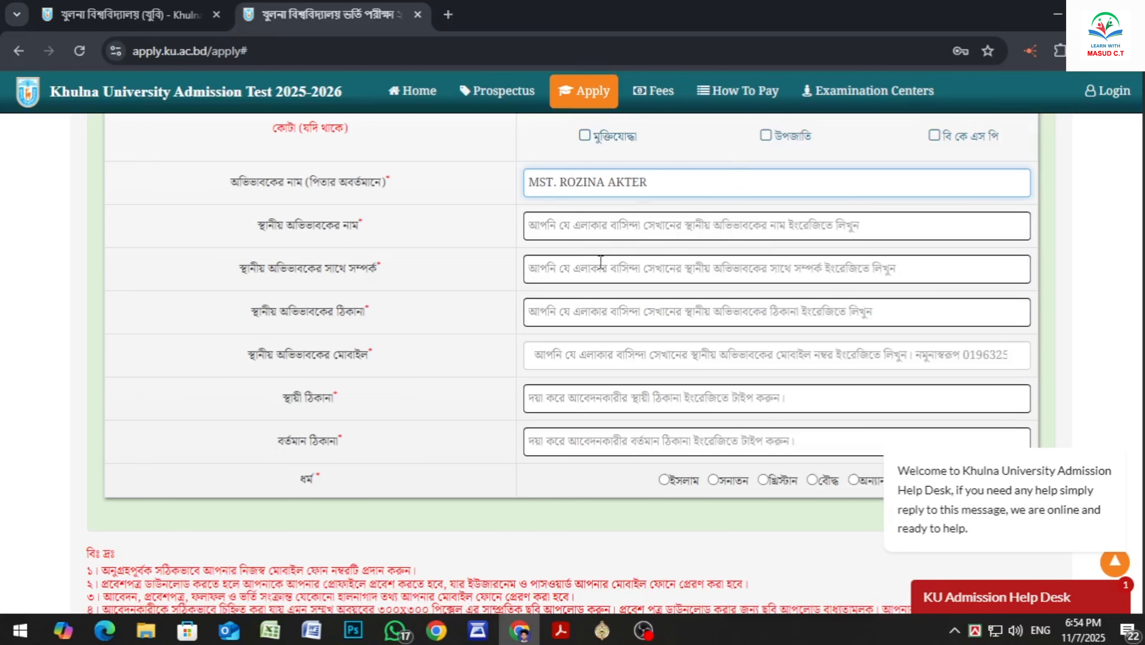
Enter the local guardian's full name in English capitals
key("Tab")
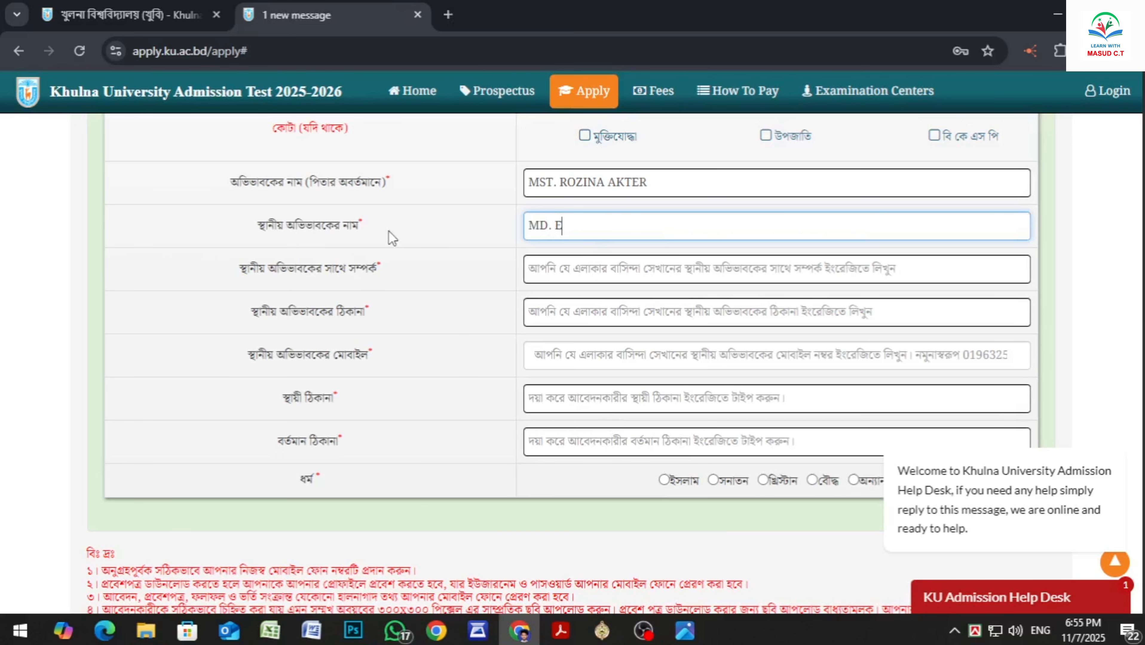
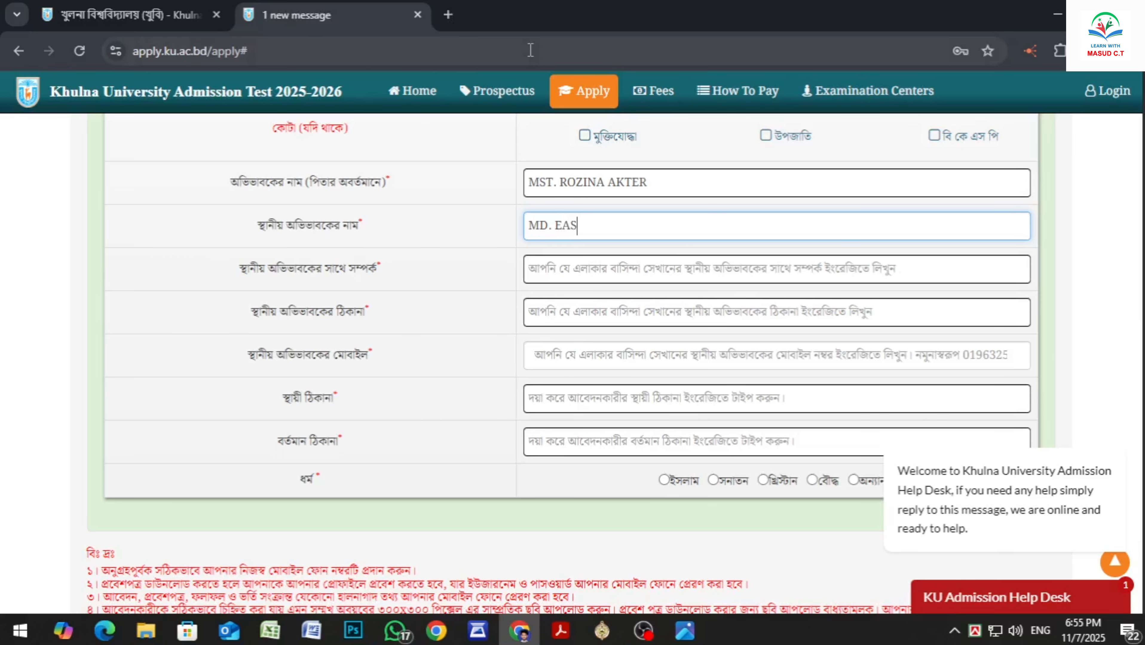
Enter BROTHER as the applicant's relationship with the local guardian
left_click(579, 272)
type("B")
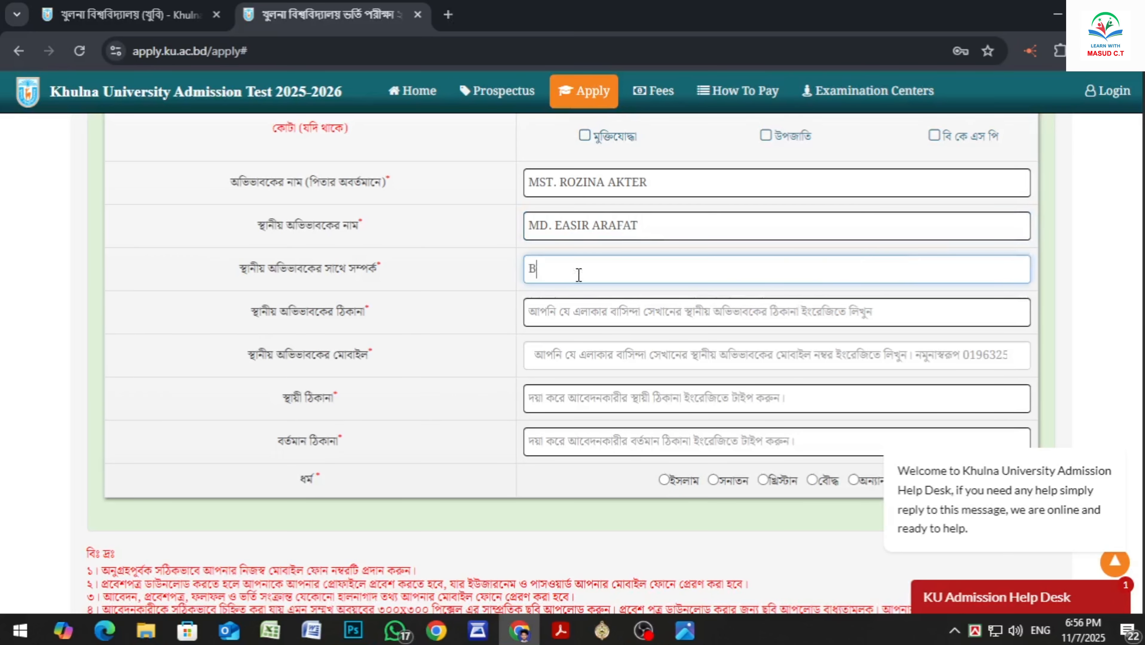
type("ROTHER")
Enter the local guardian's address in English, giving the village, upazila and district separated by commas
key("Tab")
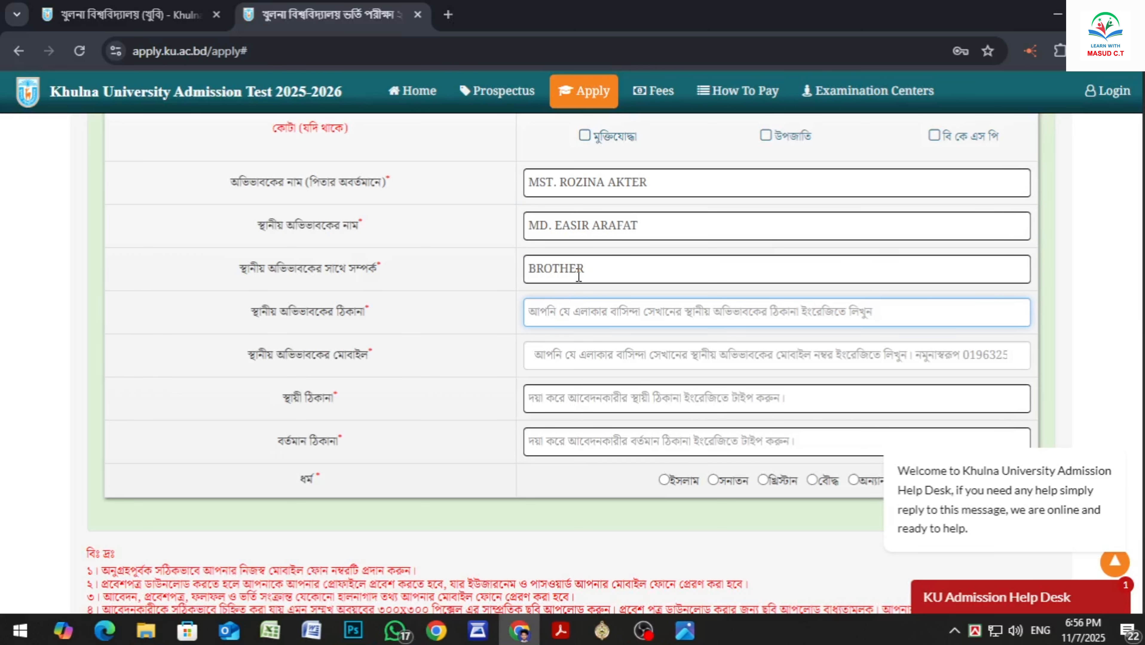
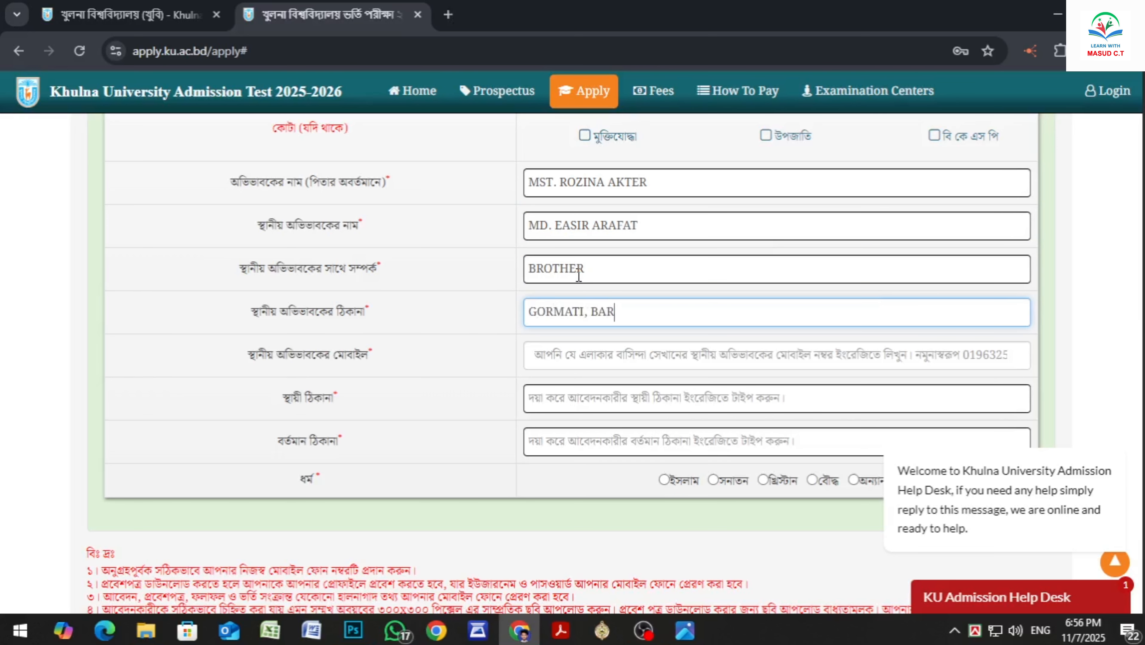
Enter the local guardian's mobile number
key("Tab")
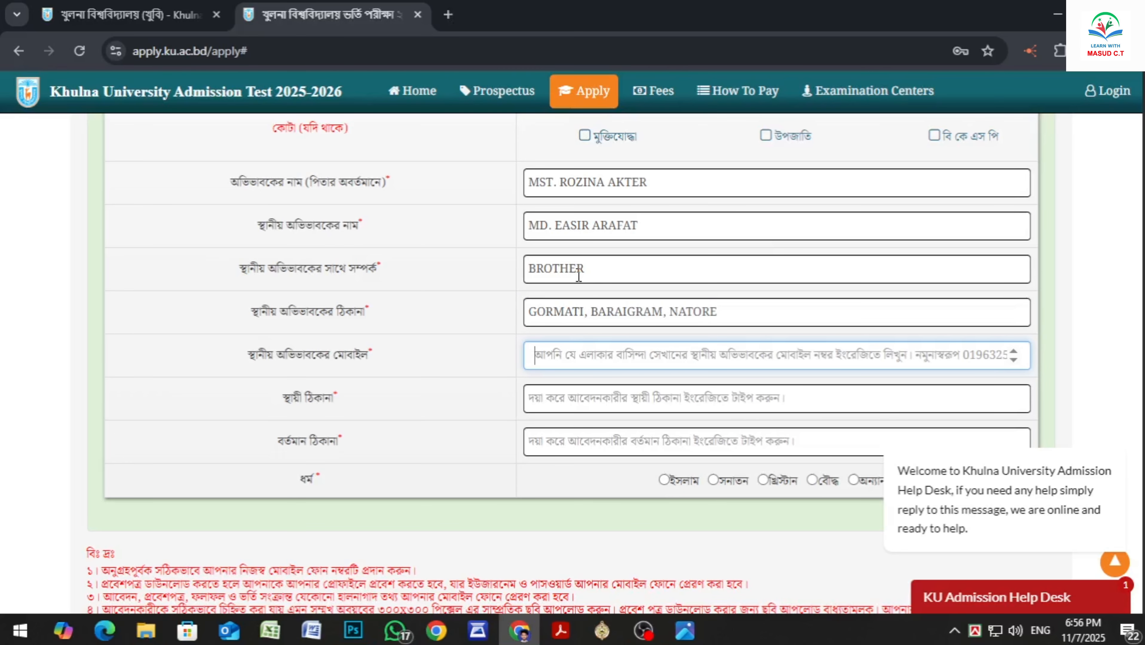
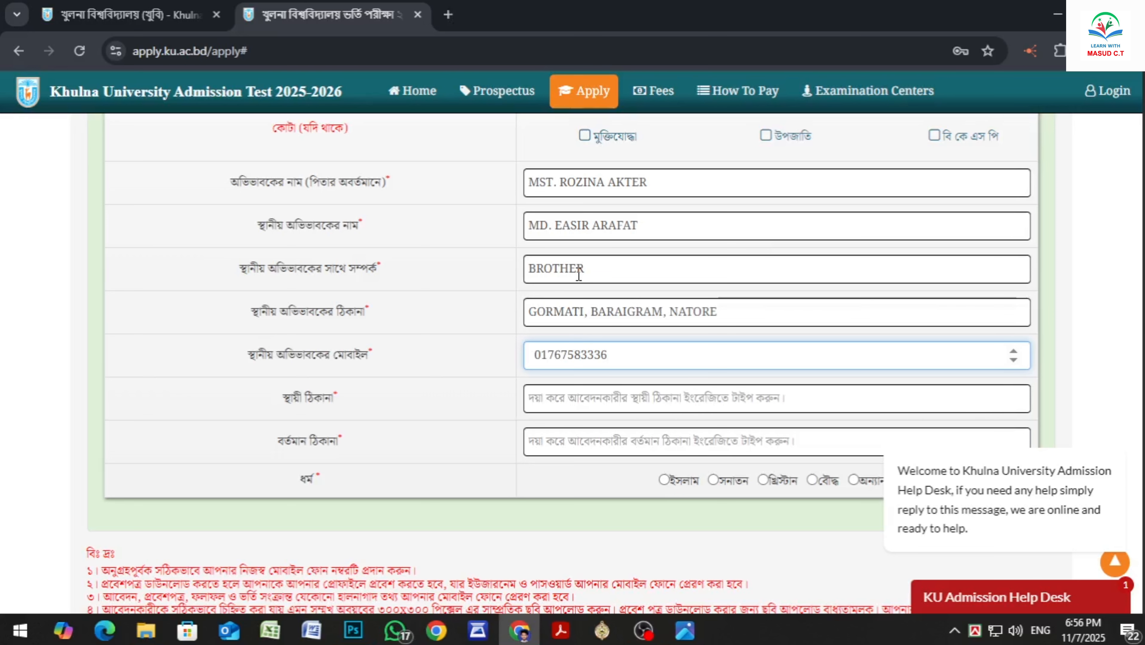
Select the full text of the local guardian's address for copying
scroll(454, 370, "down", 2)
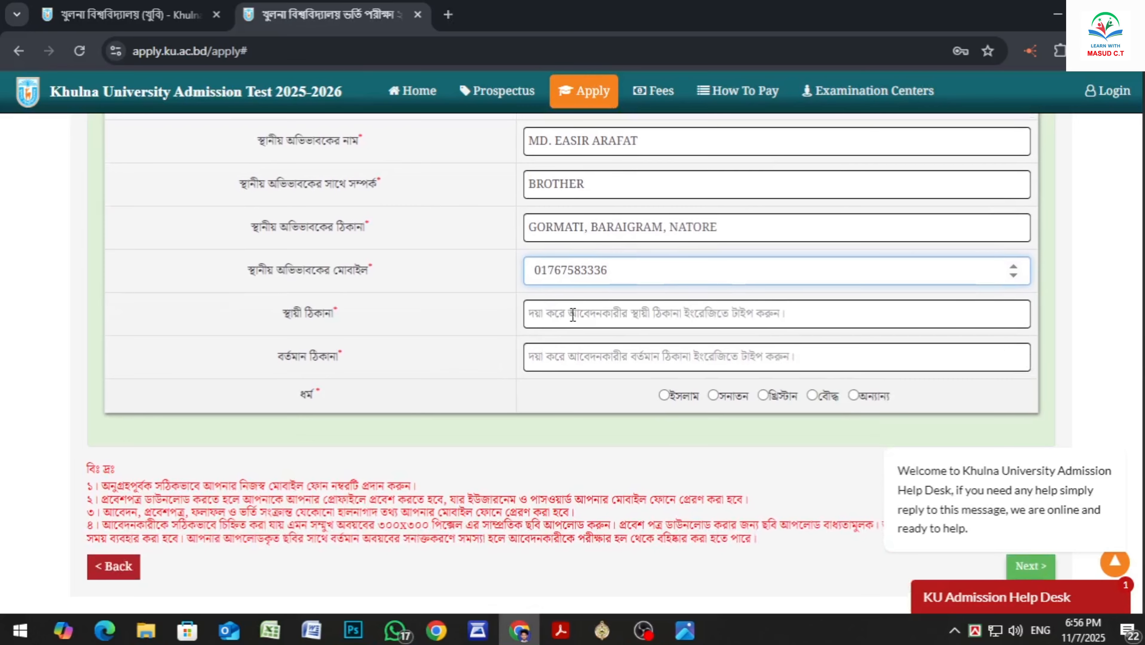
left_click_drag(719, 227, 527, 226)
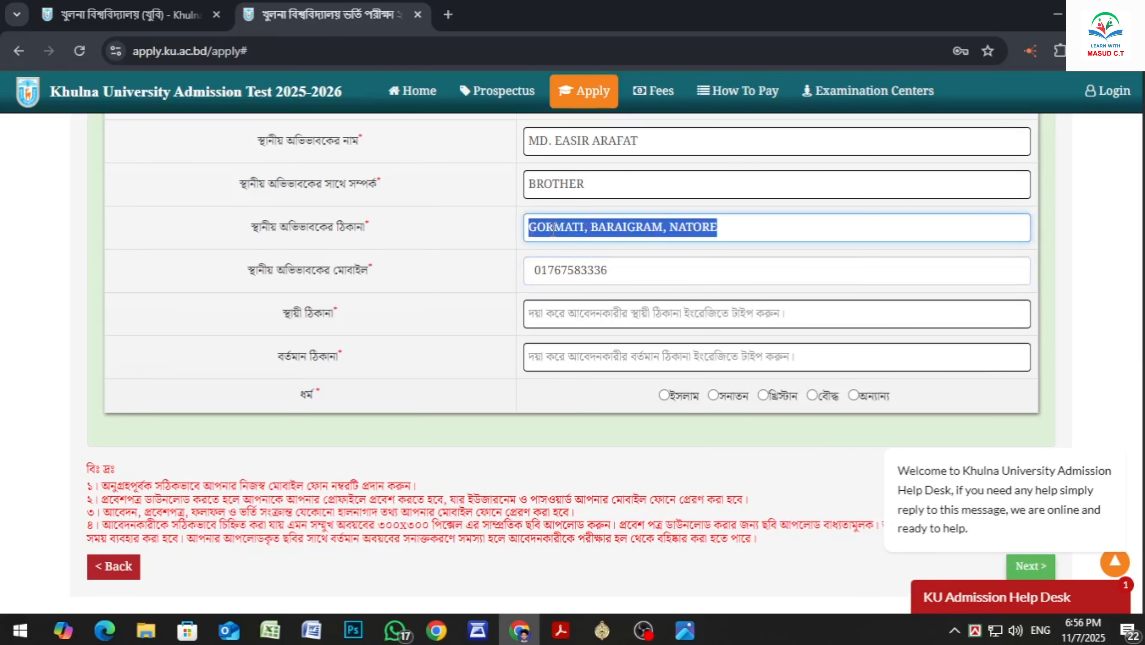